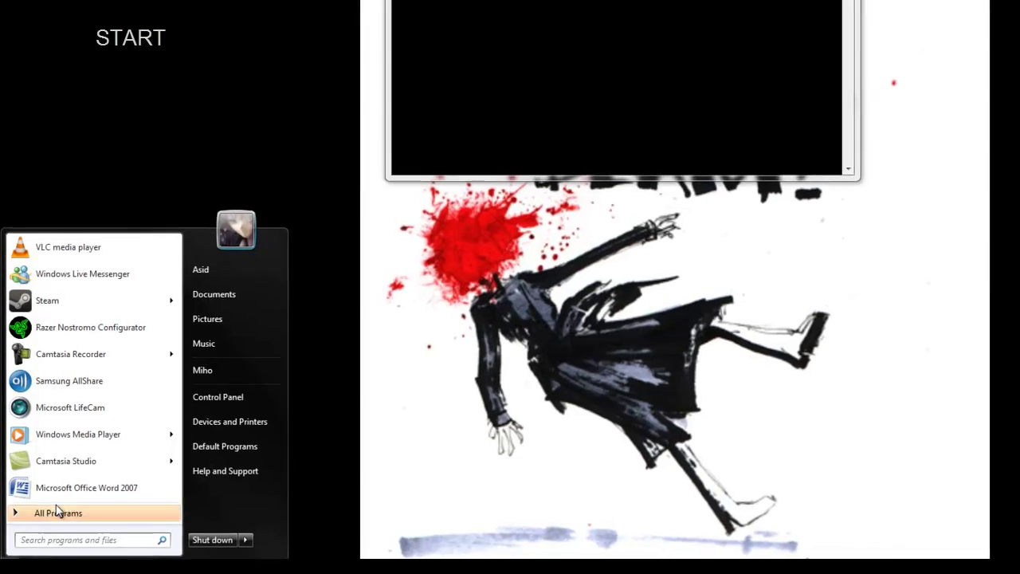
- Run ipconfig in Command Prompt to show IPv4 192.168.1.124 and gateway 192.168.1.1
click(48, 513)
scroll(96, 383, down, 5)
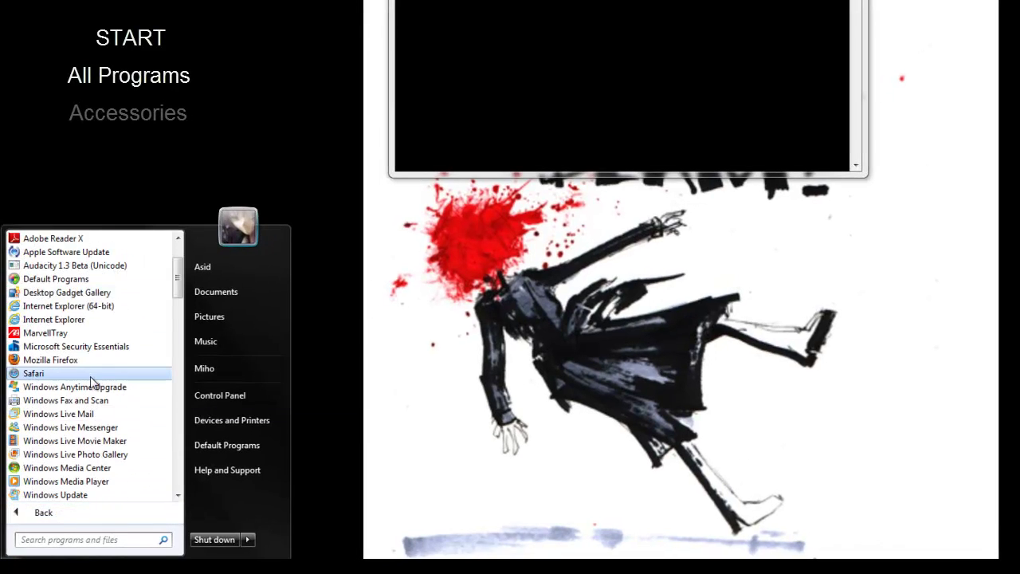
click(59, 432)
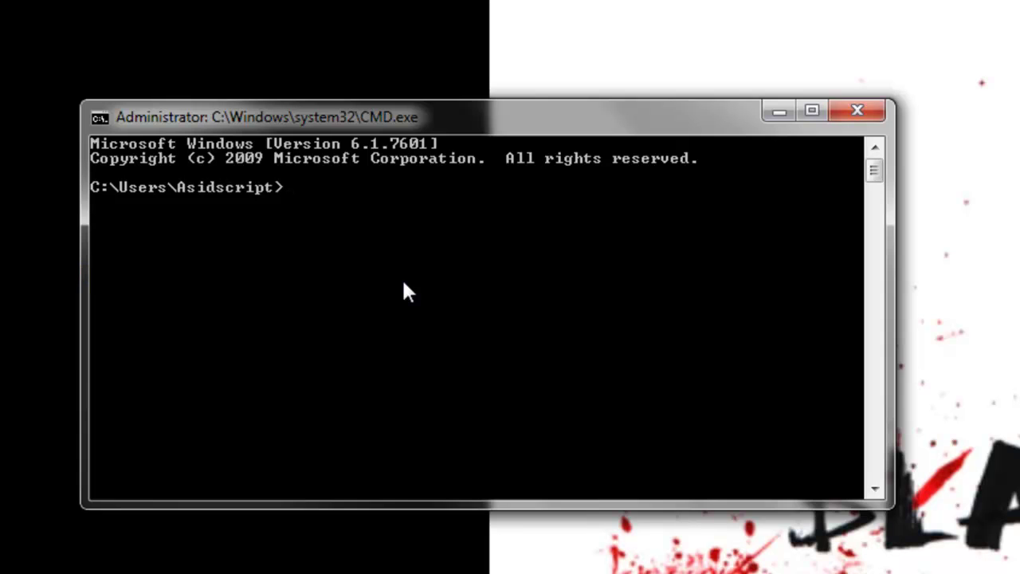
text(IPCONFIG)
key(Return)
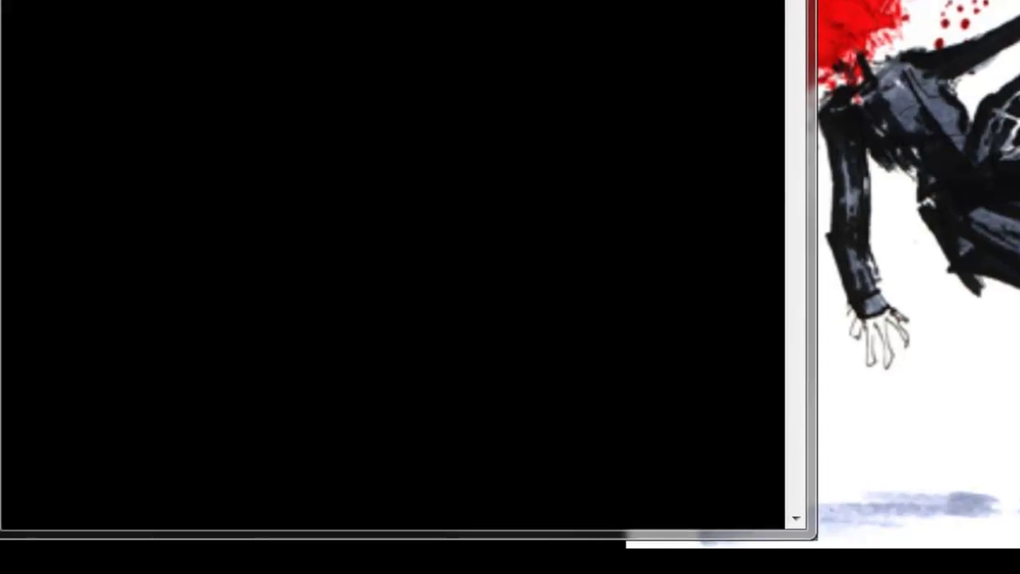
- Launch Notepad via Run and type the IP address 192.168.1.124 on the first line
key(super+r)
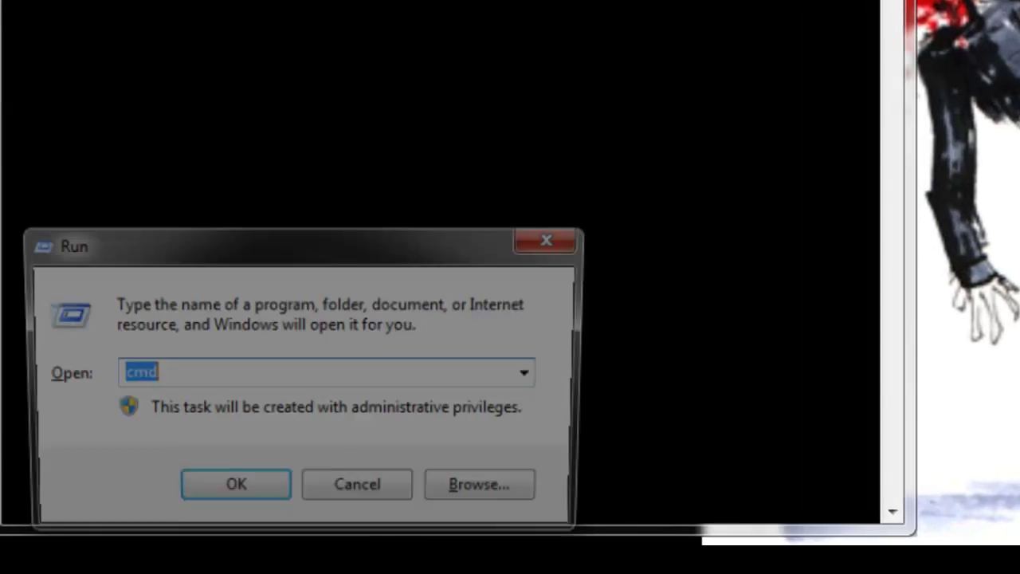
text(NOTEPAD)
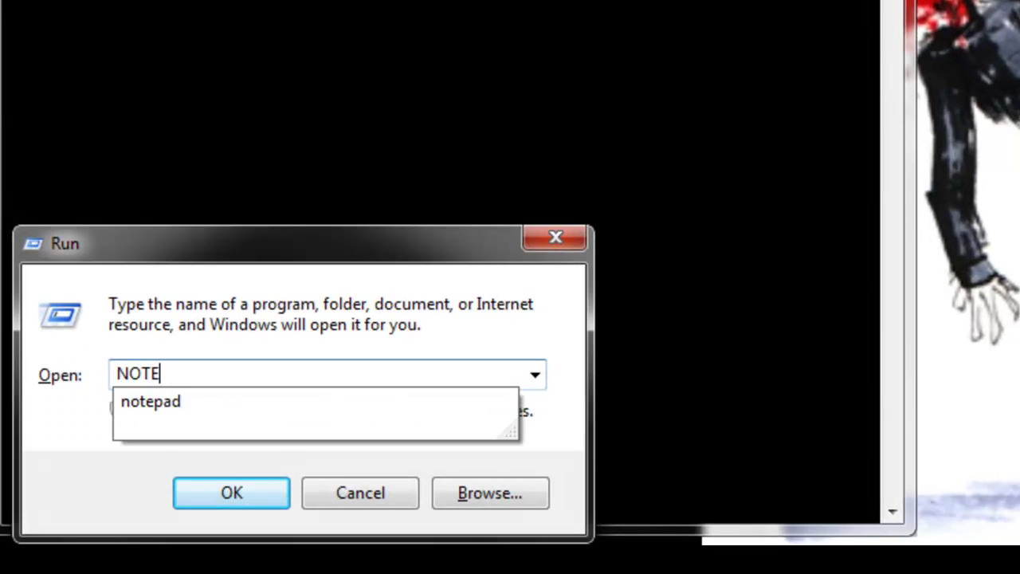
key(Return)
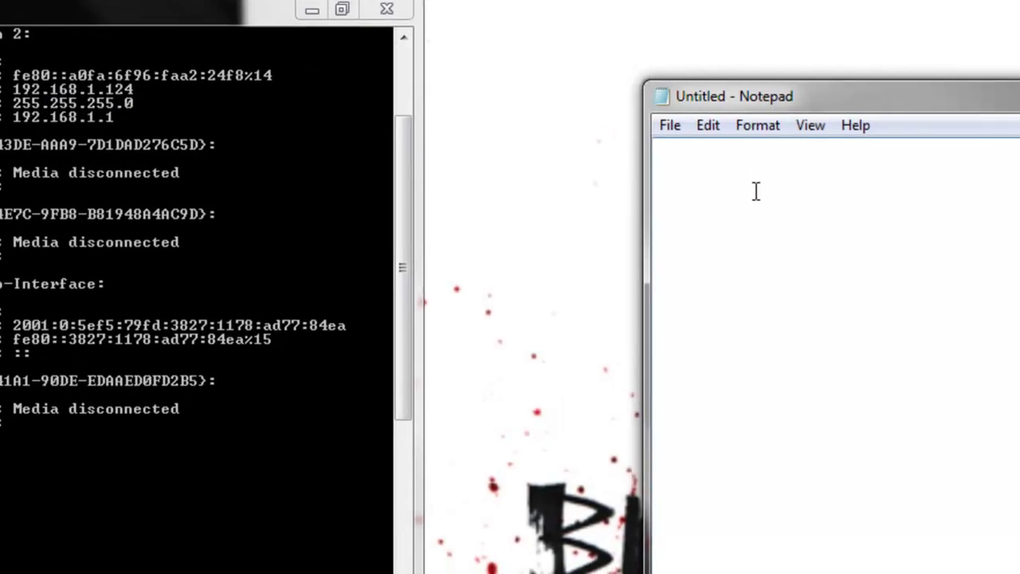
text(192.16)
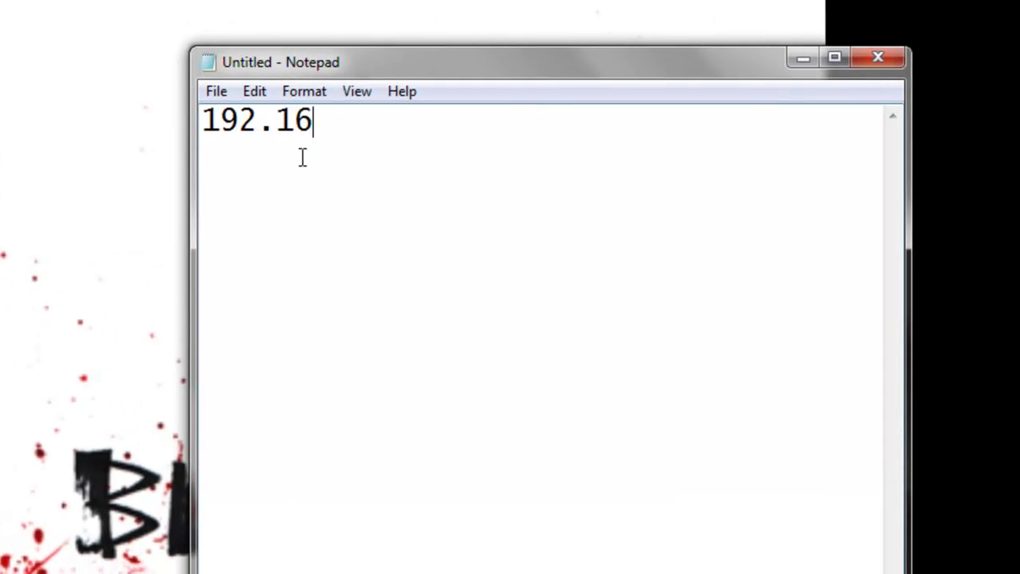
text(8.1.124)
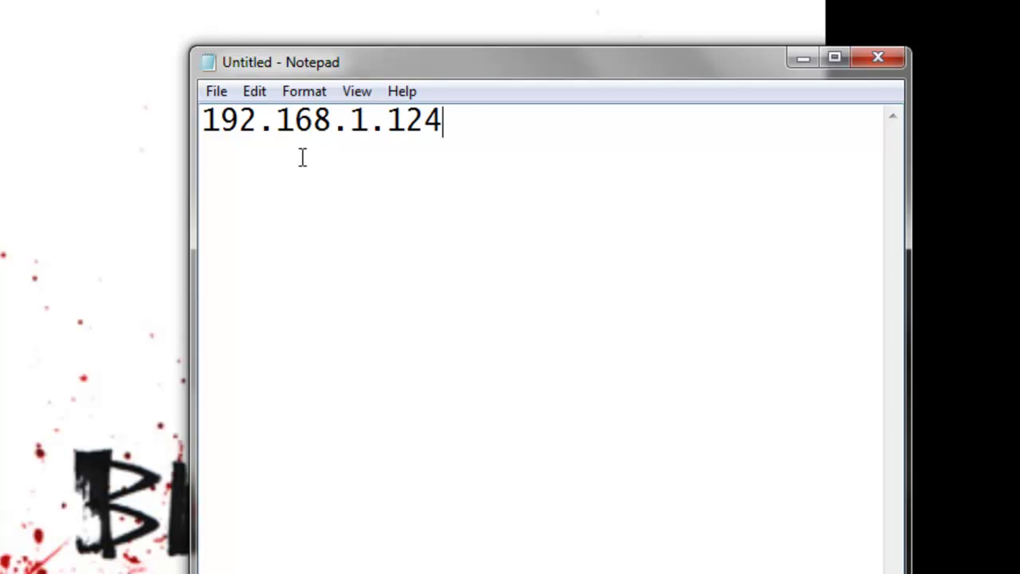
key(Return)
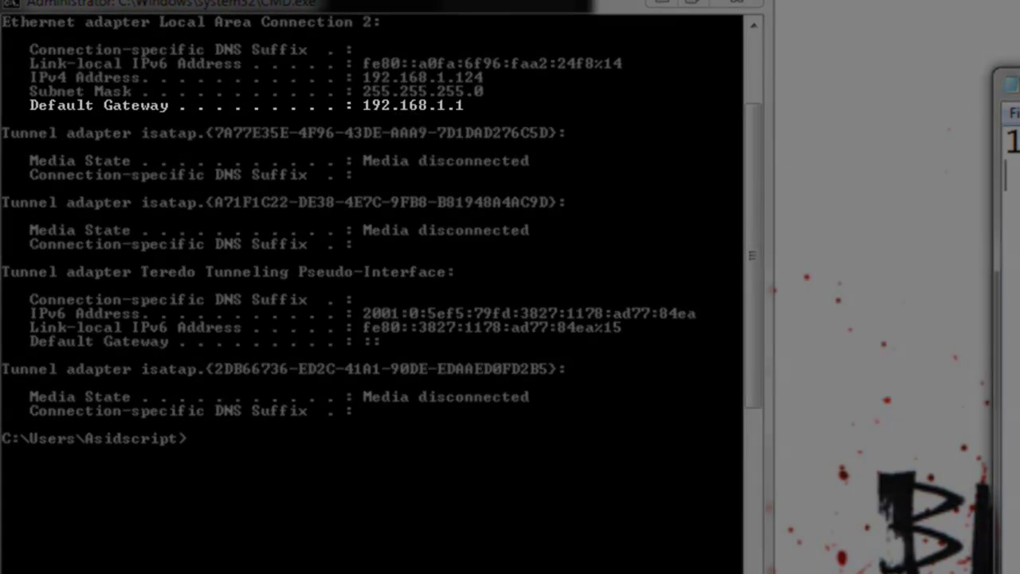
- Enter the gateway 192.168.1.1 on the second line, correcting its third octet
text(192.168.1.1)
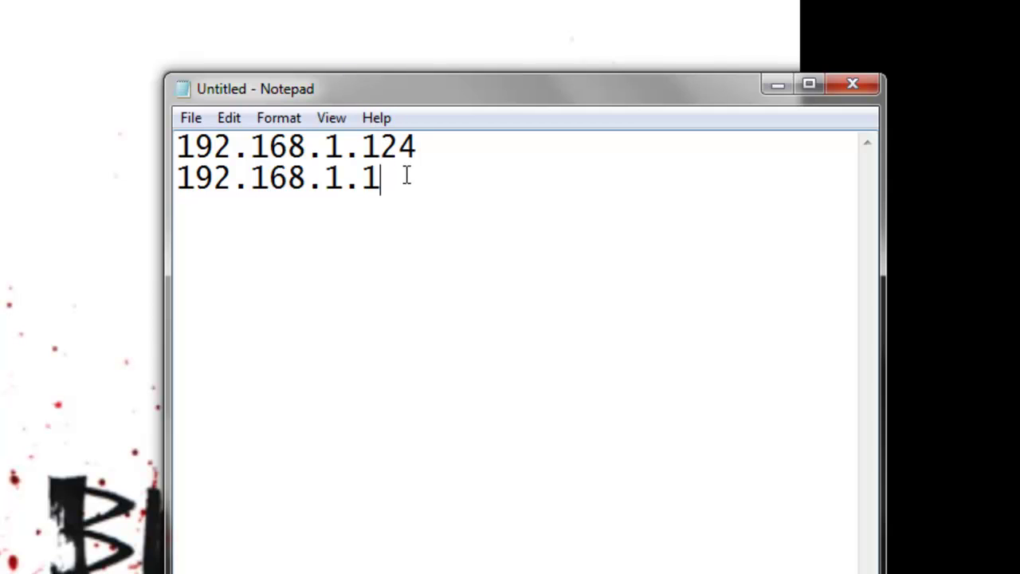
drag(406, 177, 381, 210)
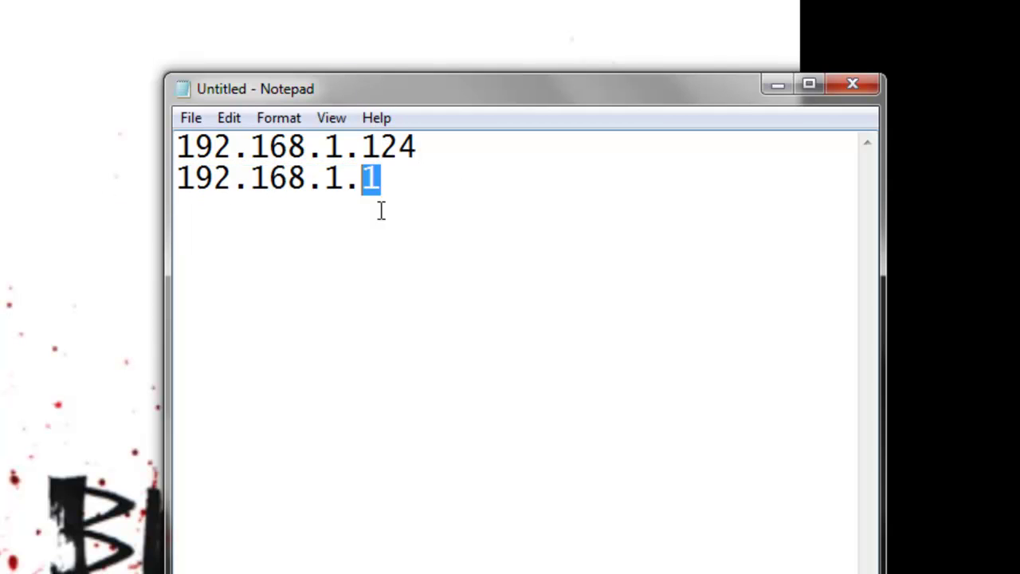
key(Left)
key(Left)
key(BackSpace)
text(0)
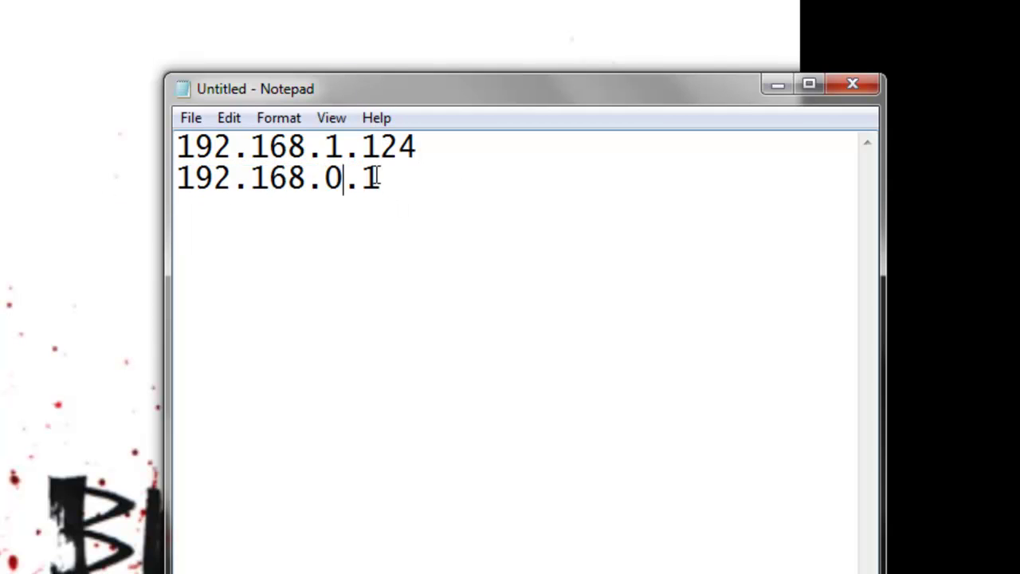
key(BackSpace)
text(1)
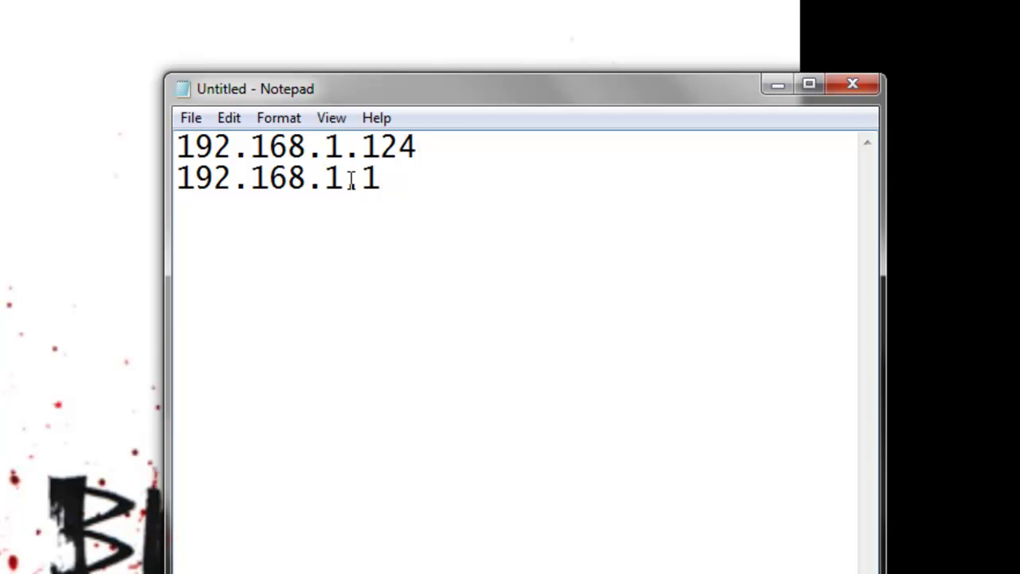
click(440, 245)
- Select the gateway address 192.168.1.1 in Notepad to copy it
mouse_move(381, 180)
mouse_down()
mouse_move(324, 179)
mouse_move(388, 186)
mouse_up()
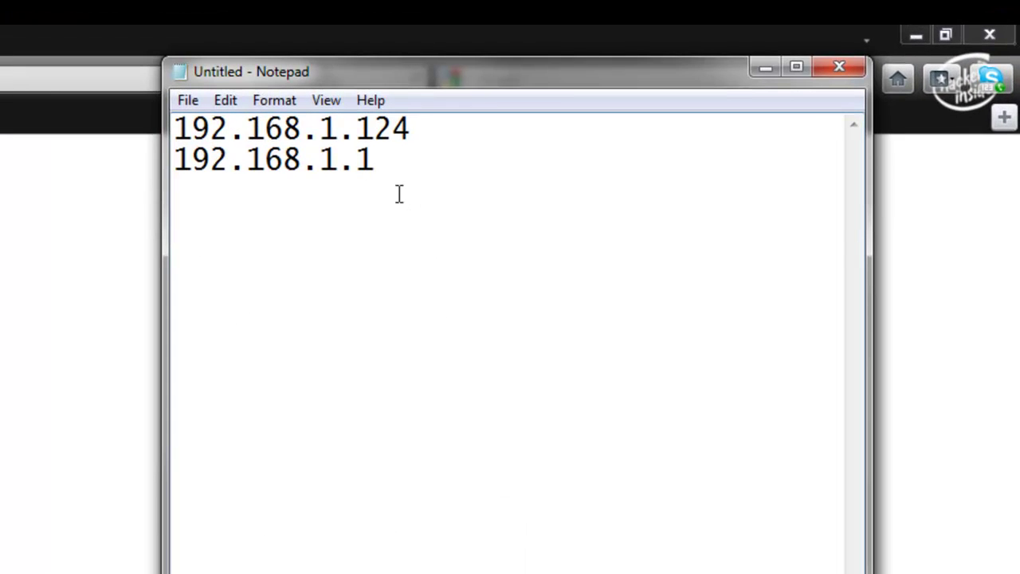
drag(385, 170, 123, 198)
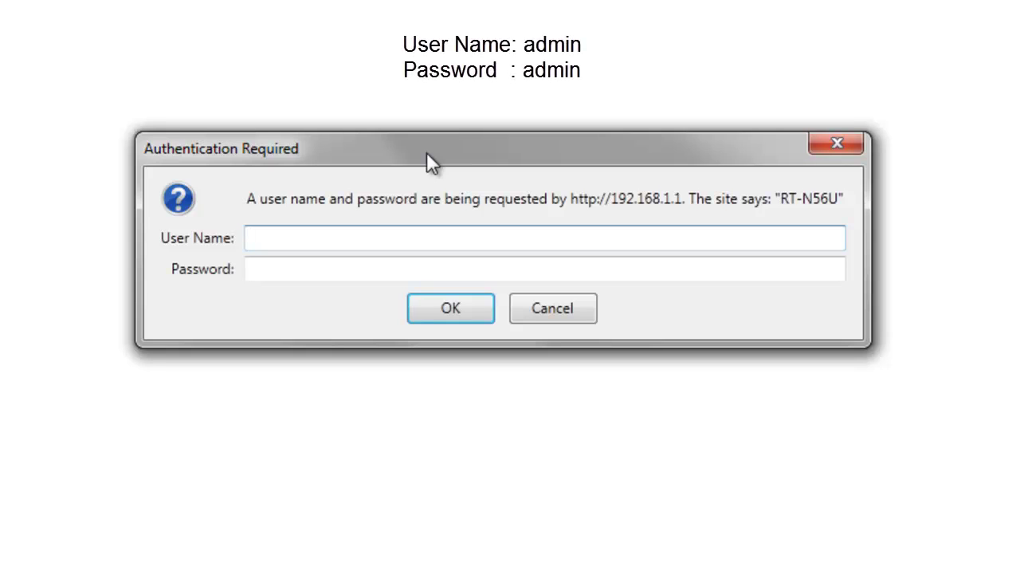
- Enter the router's user name and password in the 192.168.1.1 login prompt
text(ADMIN)
key(BackSpace)
key(BackSpace)
key(BackSpace)
key(BackSpace)
key(BackSpace)
text(admin)
key(Tab)
text(admin)
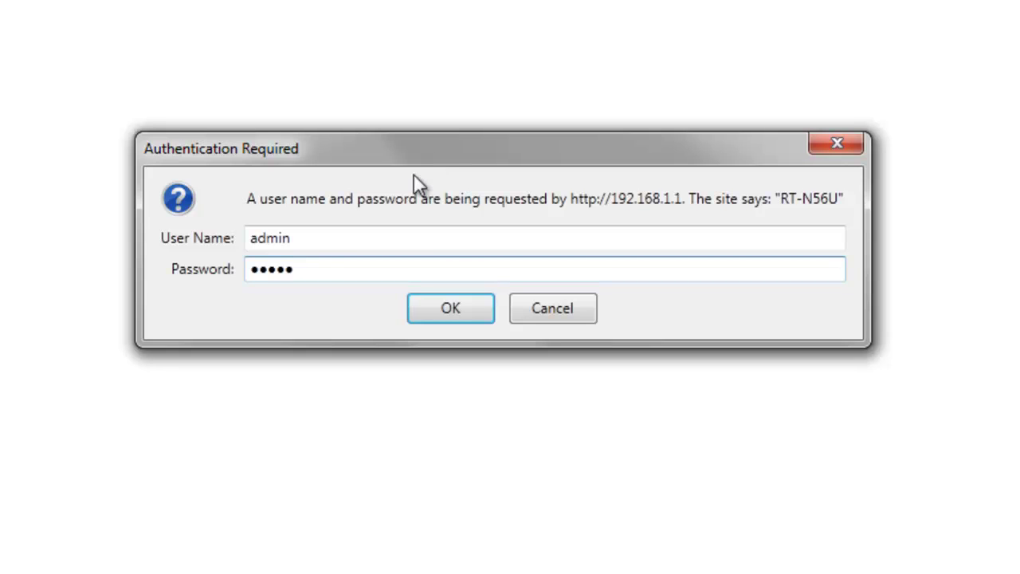
double_click(330, 237)
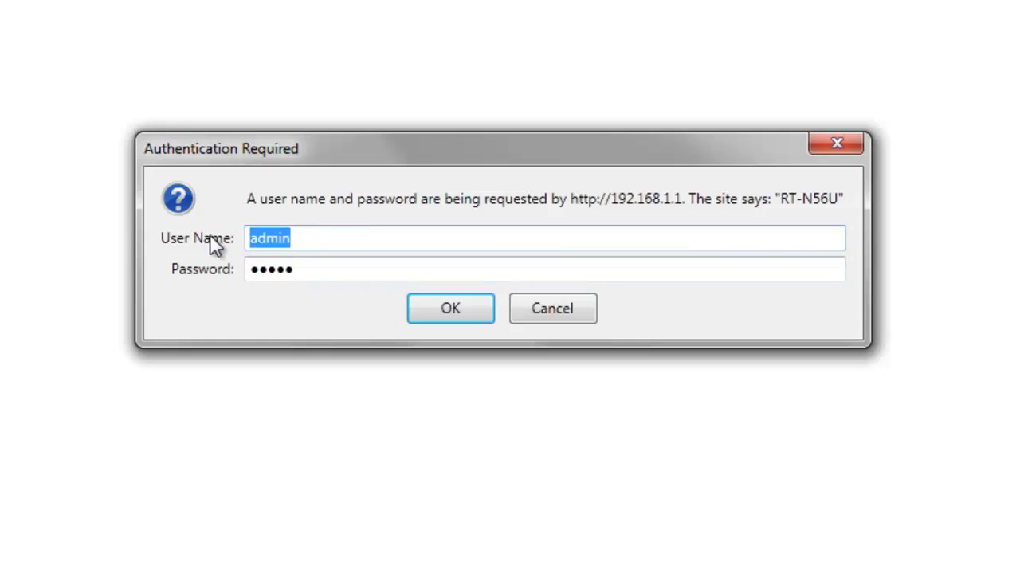
double_click(326, 271)
drag(379, 231, 213, 243)
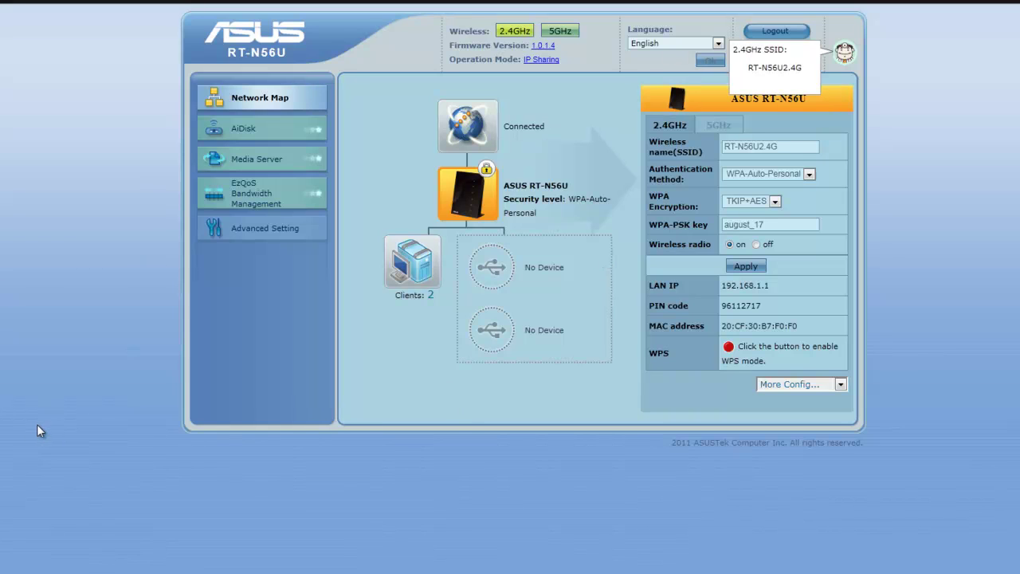
- Open Advanced Setting and highlight the Port Forwarding and Port Trigger entries
click(260, 232)
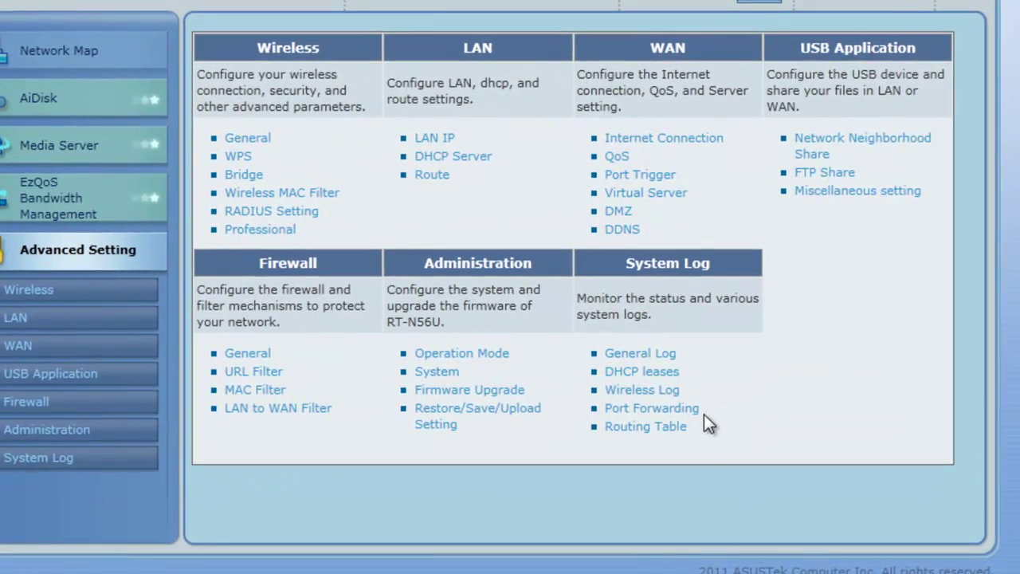
drag(704, 414, 604, 408)
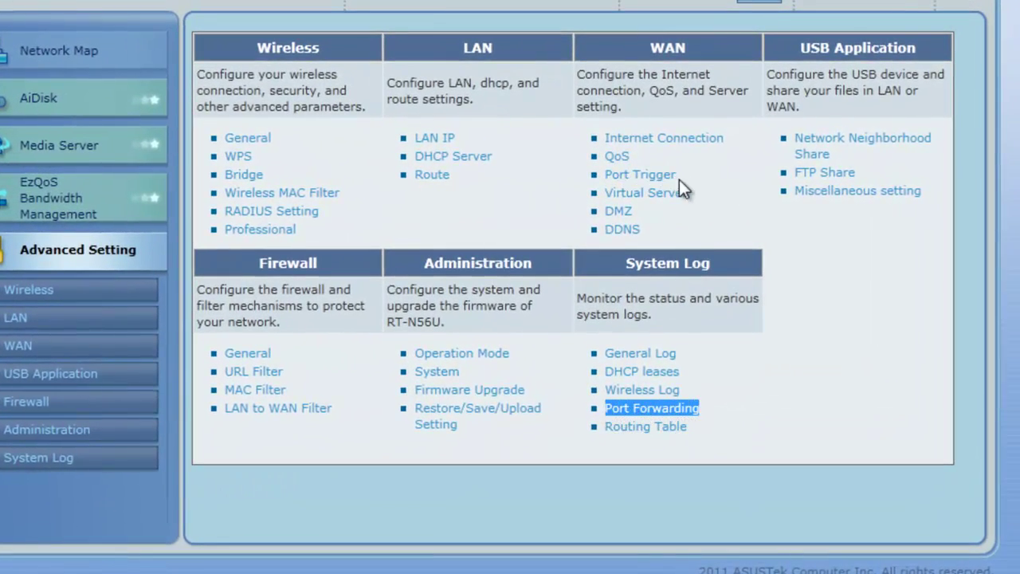
drag(680, 179, 605, 177)
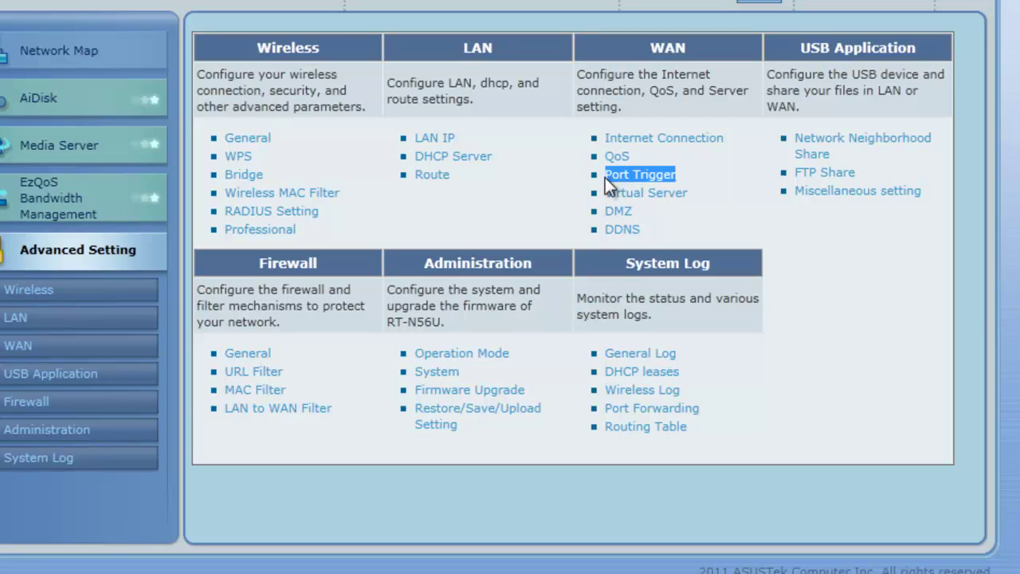
click(761, 464)
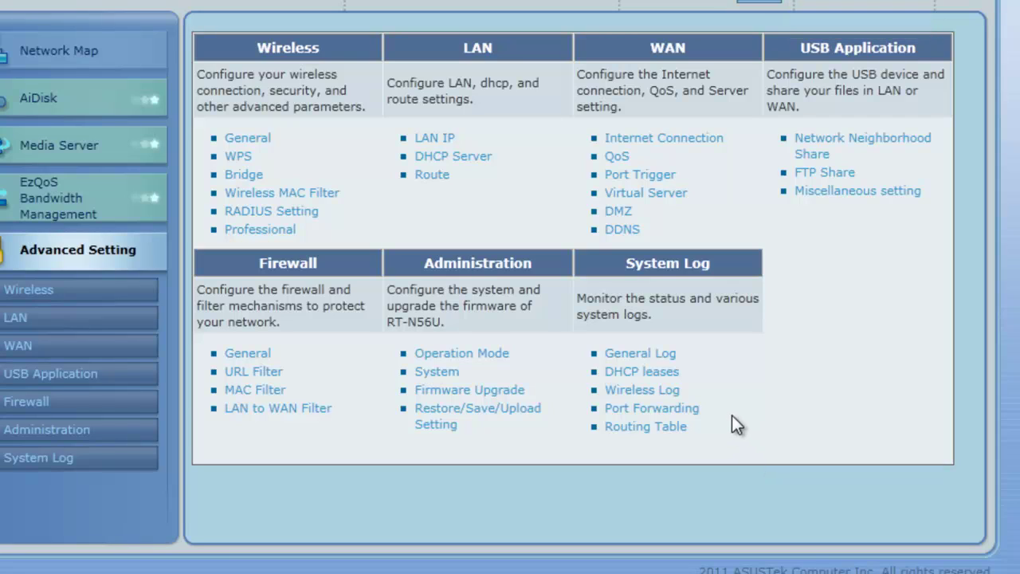
drag(699, 419, 612, 425)
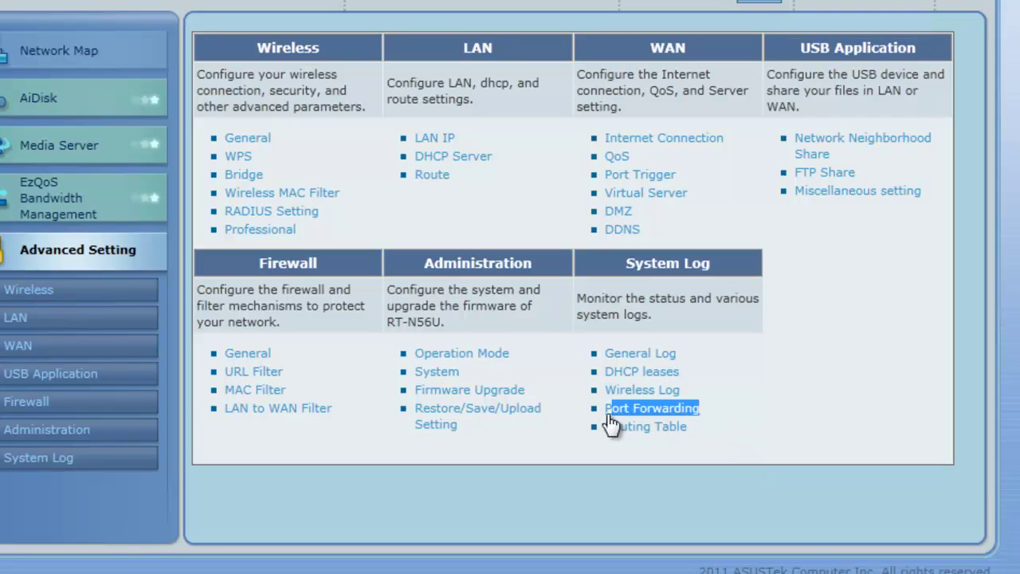
click(839, 414)
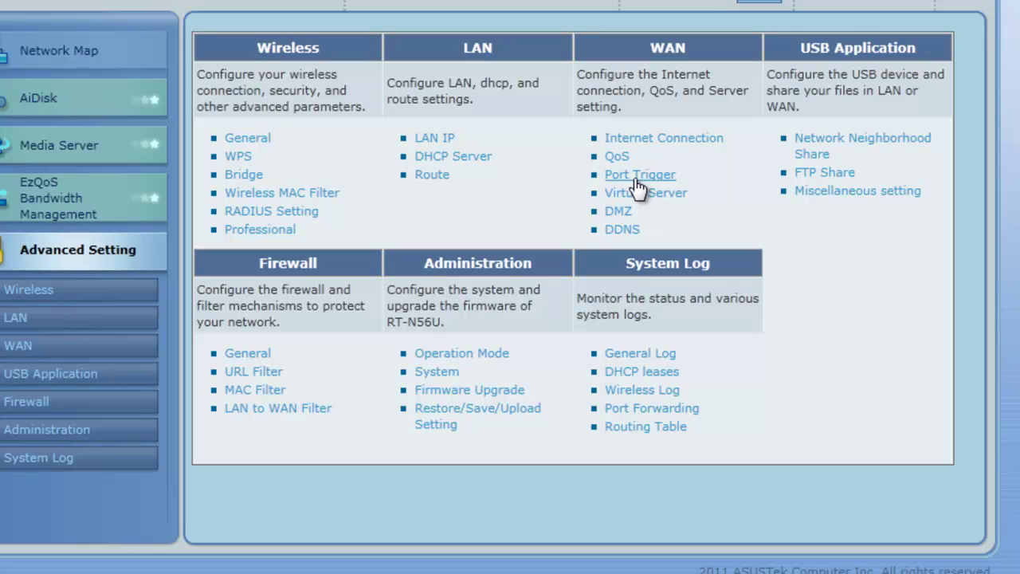
- Open the NAT Setting – Virtual Server page from the WAN section's Virtual Server link
drag(681, 185, 620, 185)
click(684, 179)
click(715, 201)
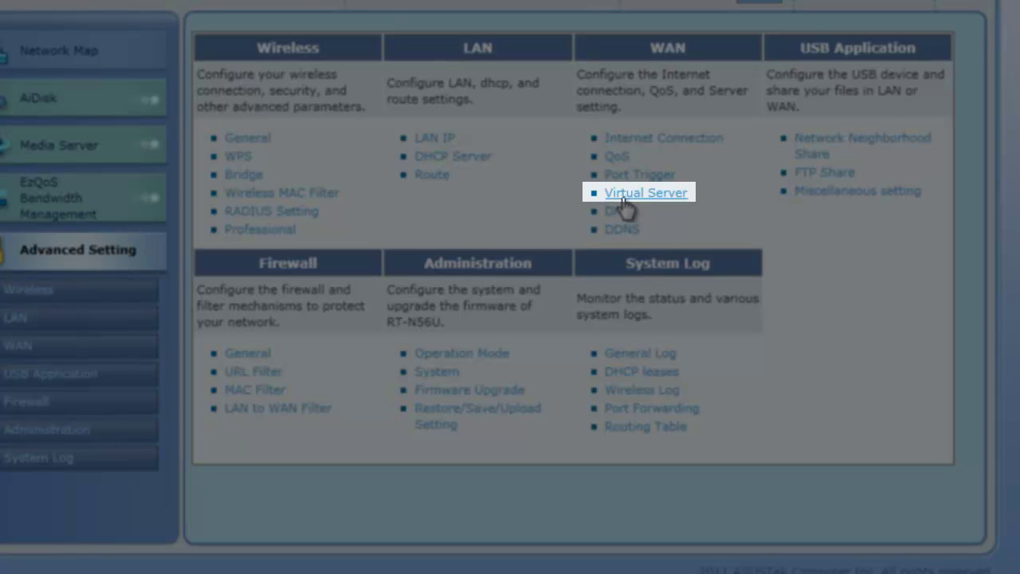
drag(718, 211, 606, 211)
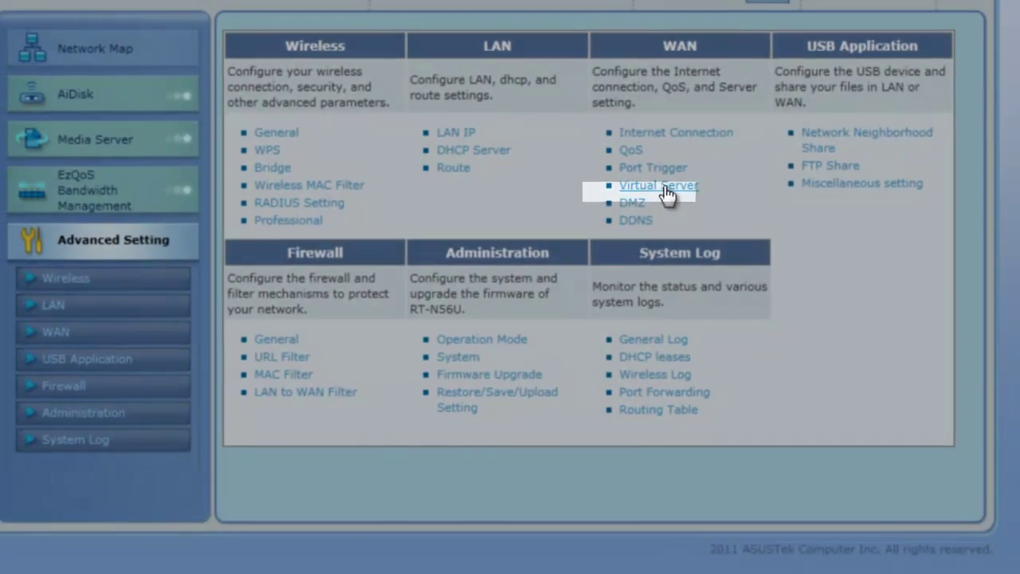
click(646, 192)
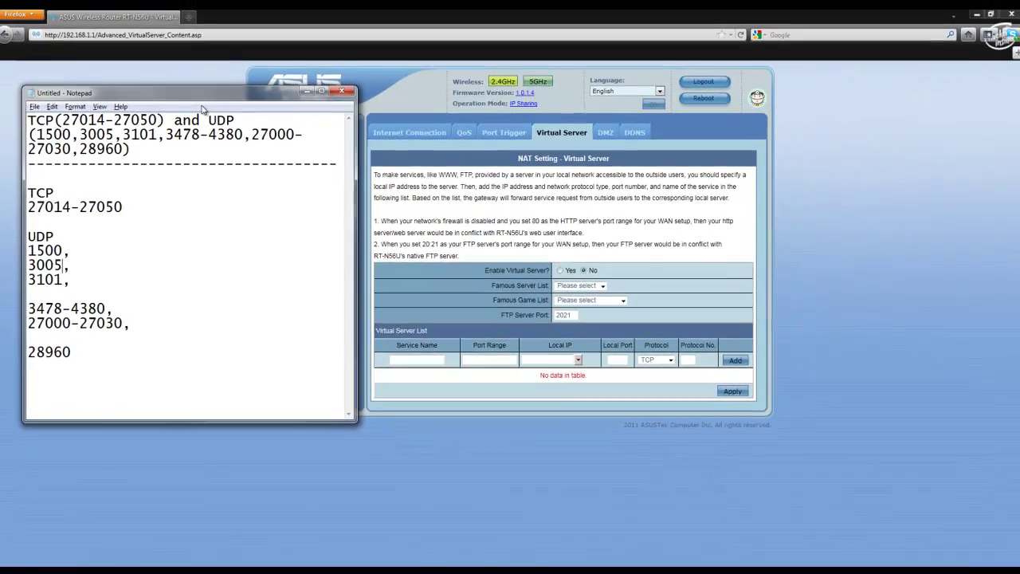
- Highlight the combined TCP and UDP port summary and the separator in the notes
mouse_move(203, 109)
mouse_down()
mouse_move(313, 141)
mouse_move(238, 117)
mouse_move(195, 120)
mouse_move(209, 111)
mouse_up()
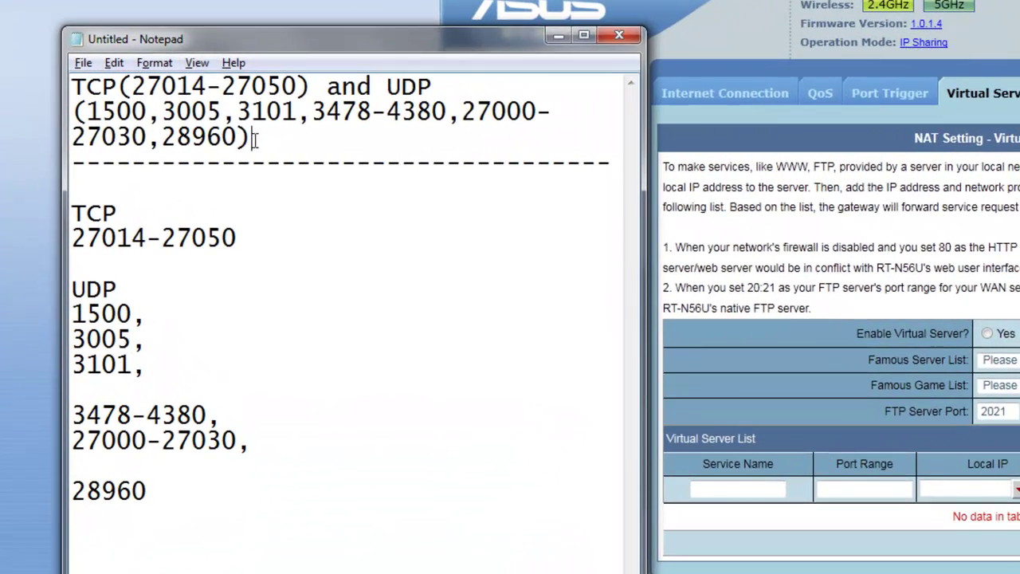
drag(153, 162, 24, 133)
click(279, 137)
drag(279, 137, 52, 74)
click(291, 143)
drag(269, 141, 73, 88)
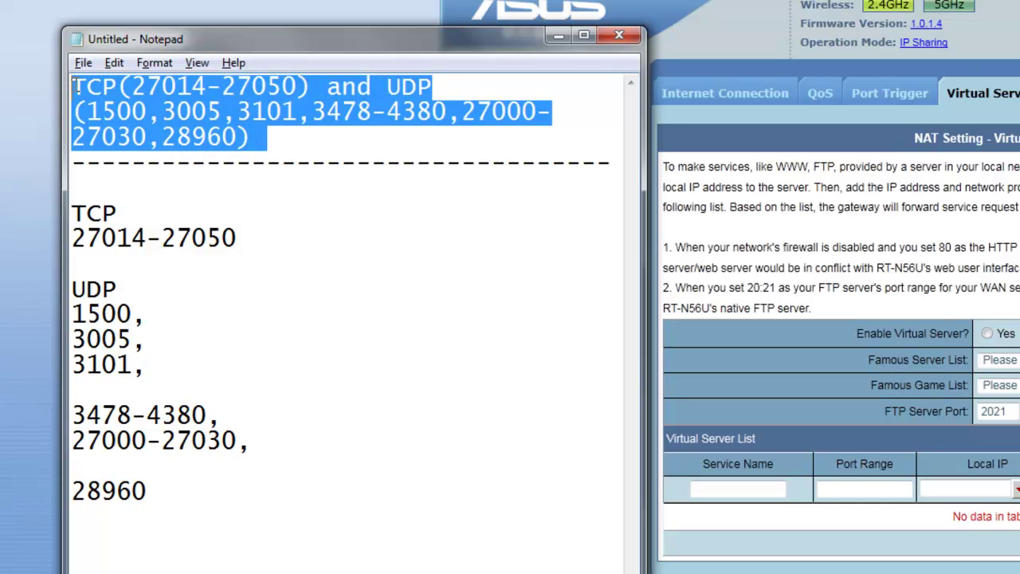
drag(89, 193, 68, 169)
click(238, 212)
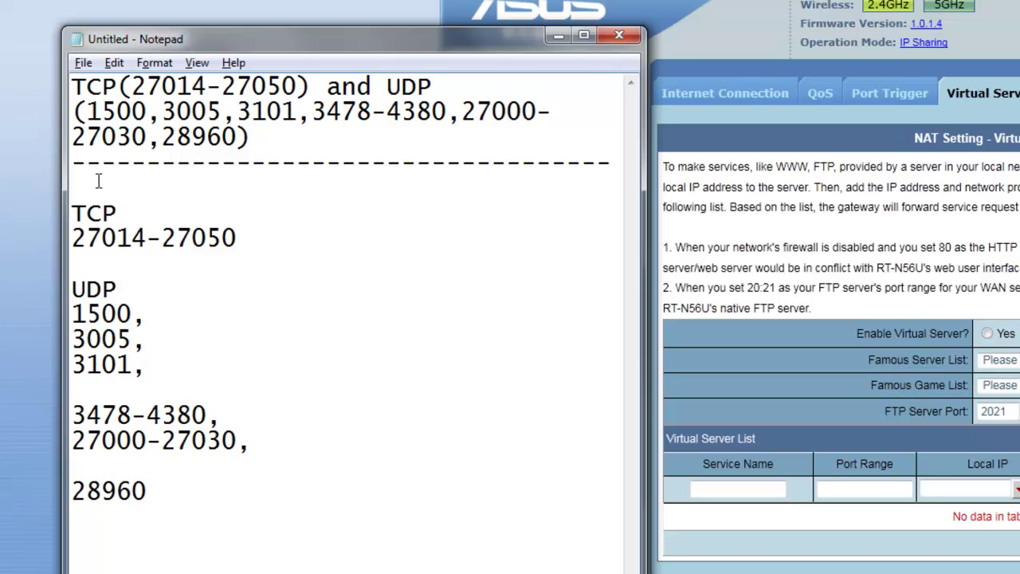
drag(143, 205, 72, 209)
click(195, 188)
drag(132, 85, 298, 90)
click(221, 86)
double_click(220, 85)
click(219, 85)
double_click(219, 86)
click(221, 86)
drag(239, 240, 72, 239)
click(274, 259)
- Highlight the UDP ports 1500 to 28960, then narrow the notes window and place it top-left
drag(72, 313, 130, 315)
drag(73, 338, 132, 339)
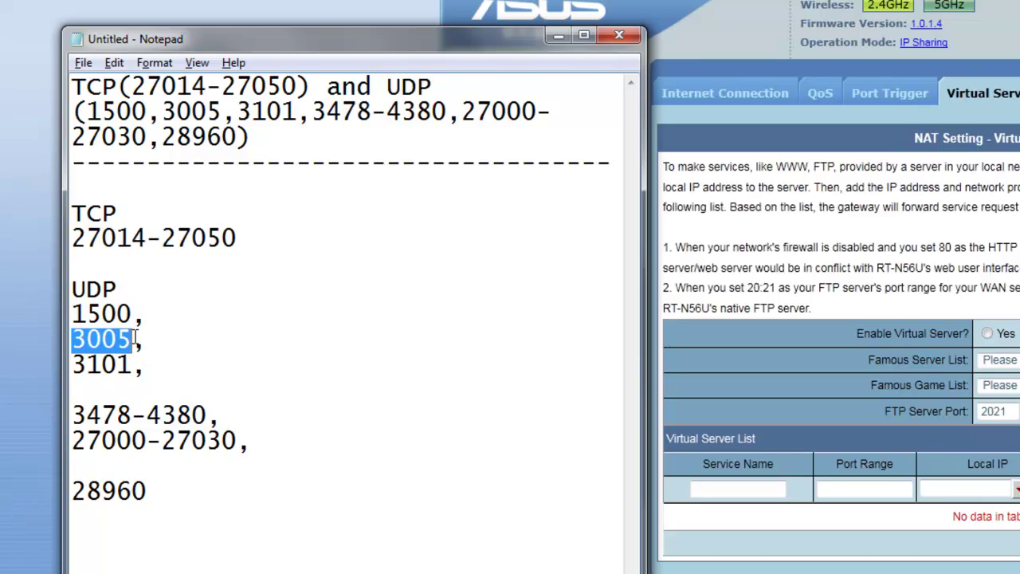
drag(64, 352, 97, 359)
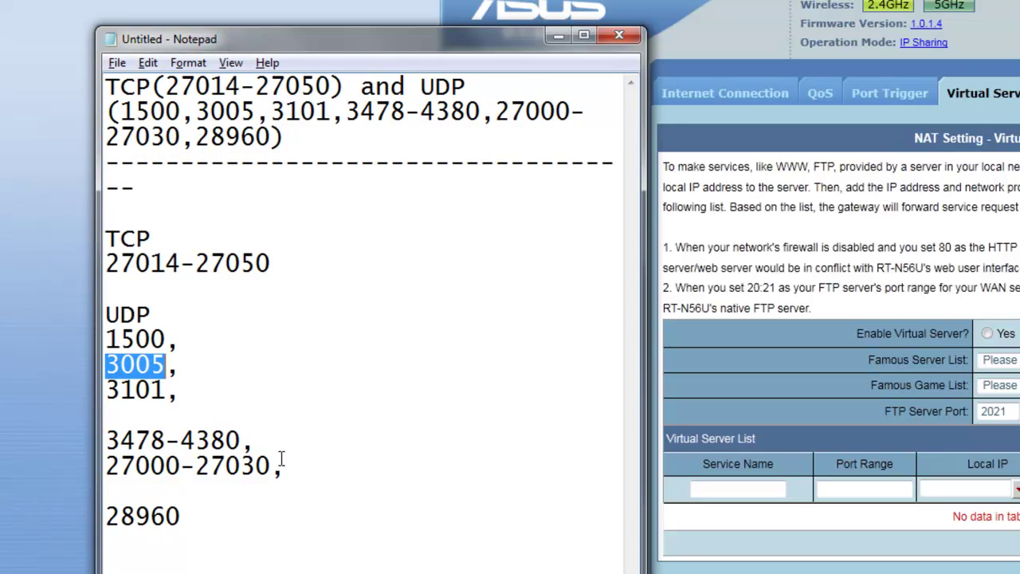
drag(283, 466, 116, 430)
click(194, 515)
drag(195, 516, 98, 510)
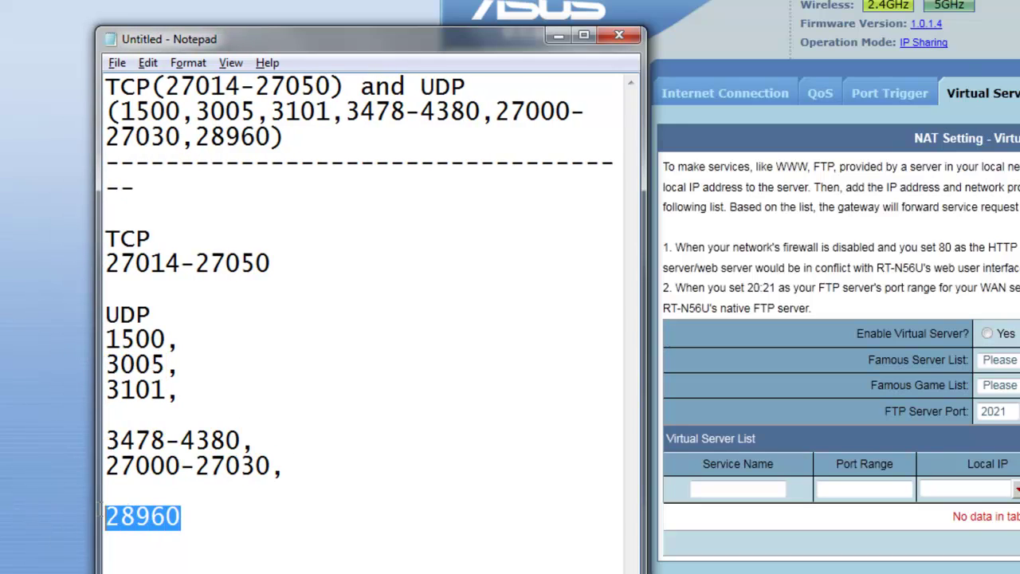
click(213, 559)
drag(379, 49, 310, 20)
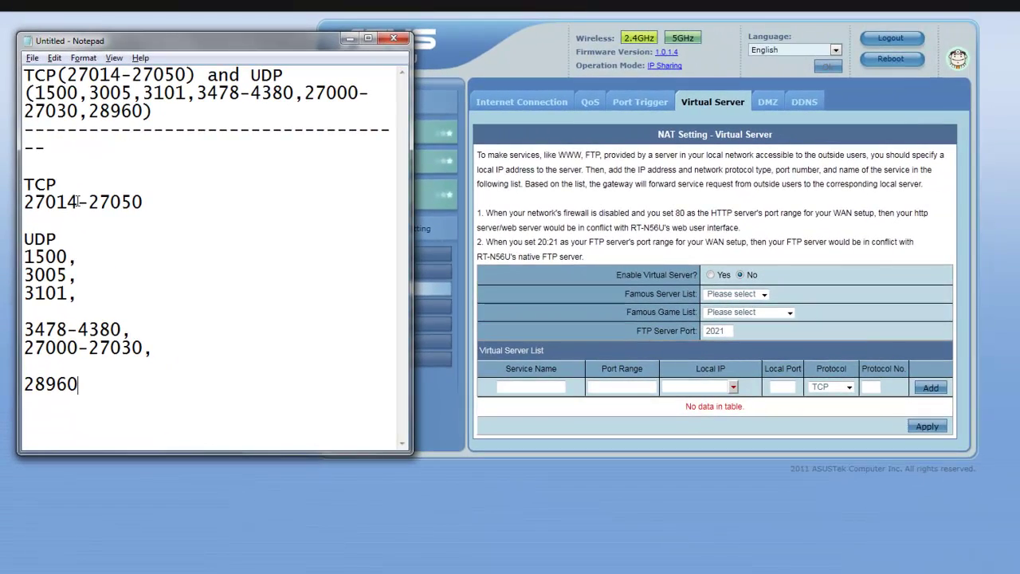
- Paste 27014 into Port Range and choose 192.168.1.124 as the local IP
drag(77, 201, 27, 203)
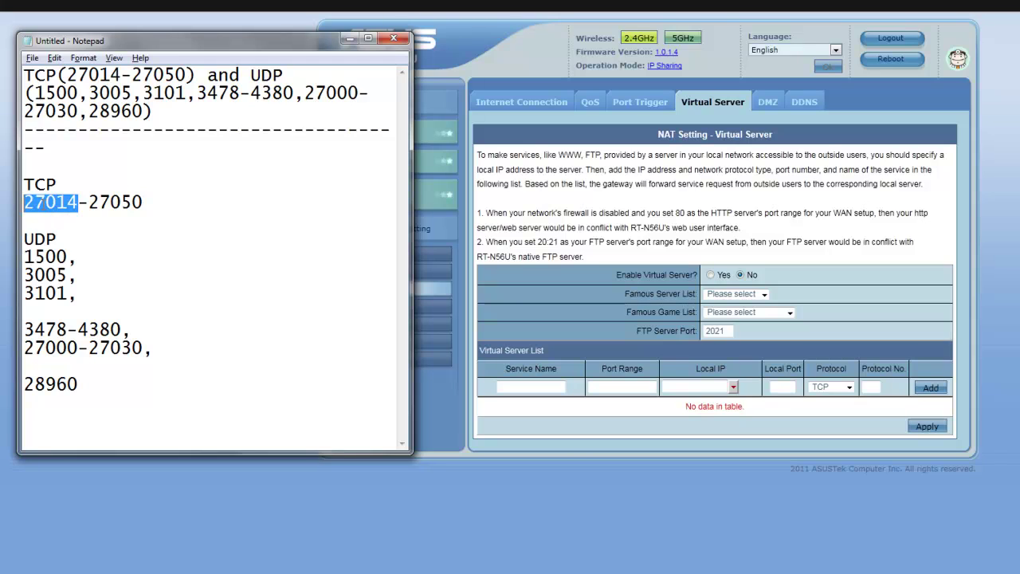
right_click(54, 203)
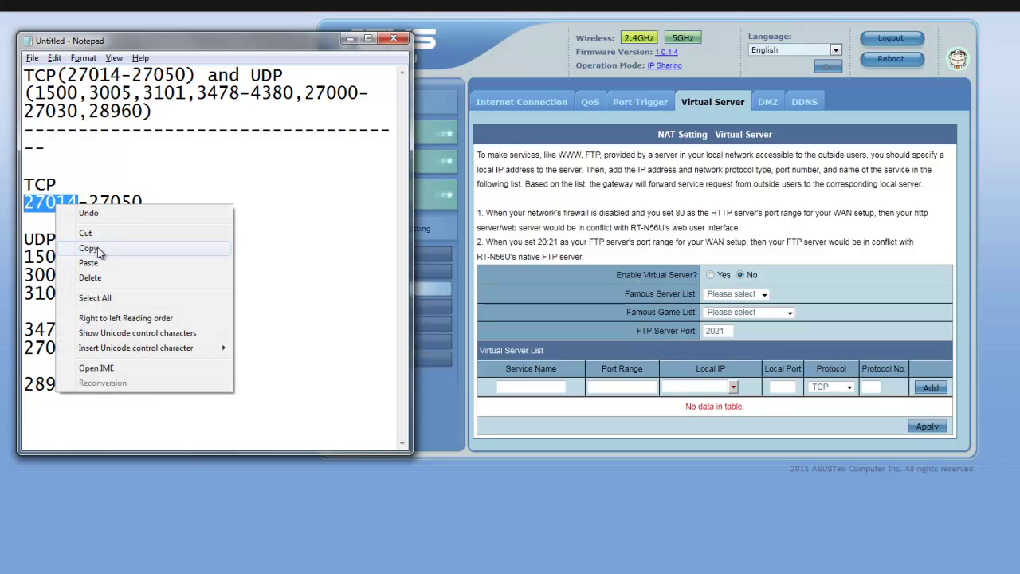
click(96, 244)
click(638, 388)
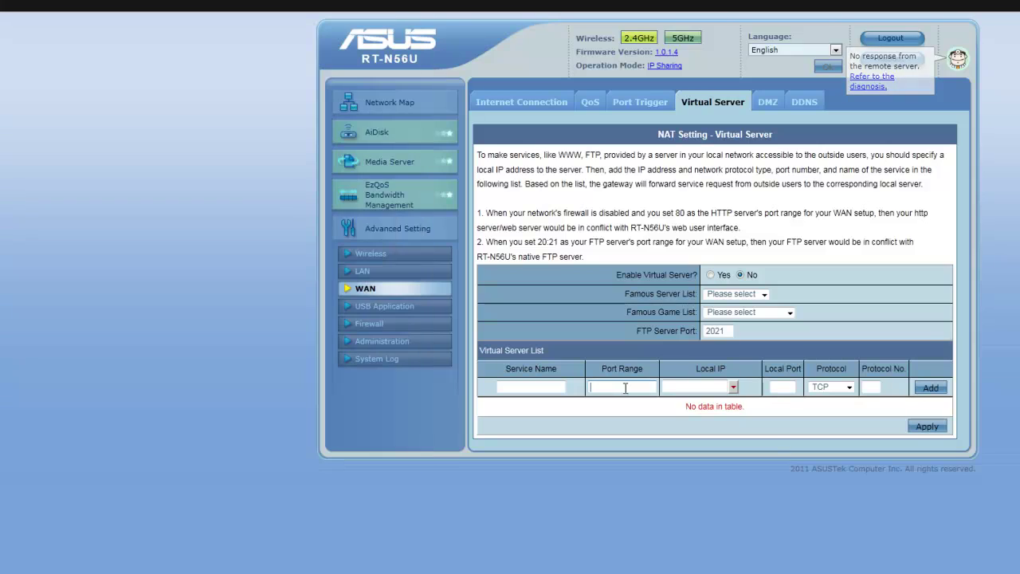
right_click(625, 389)
click(675, 447)
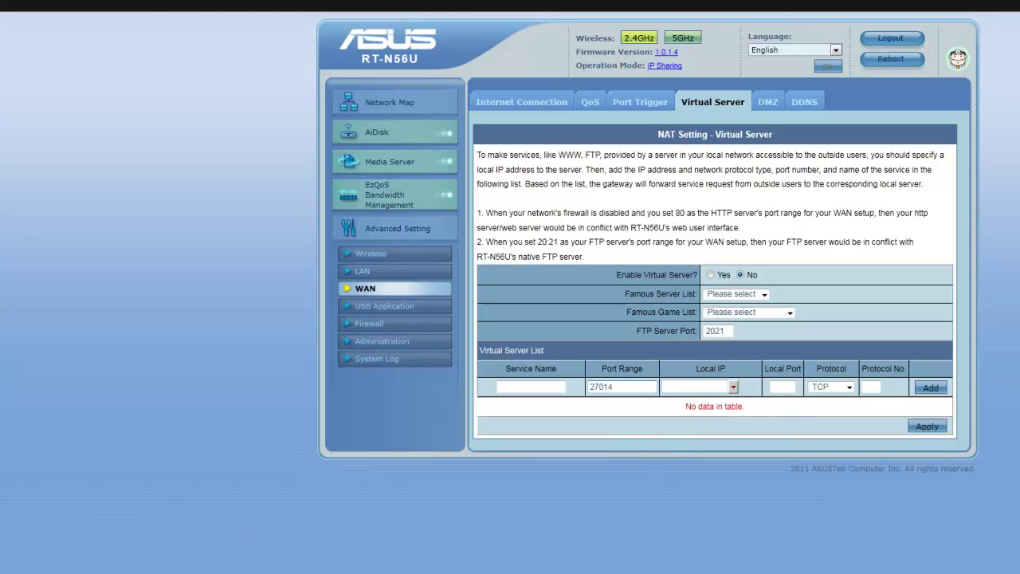
click(263, 563)
drag(949, 10, 774, 11)
click(734, 386)
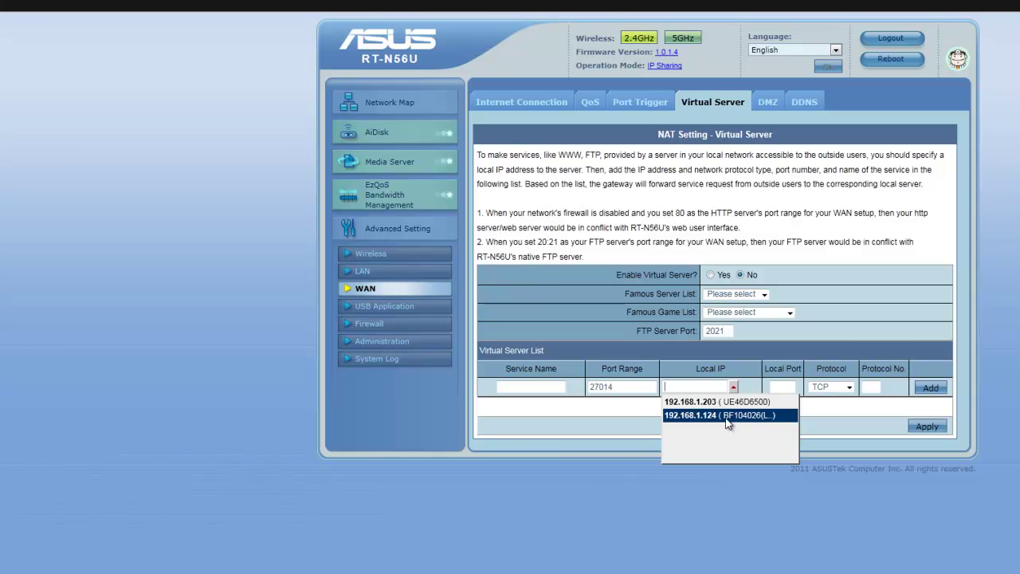
click(724, 416)
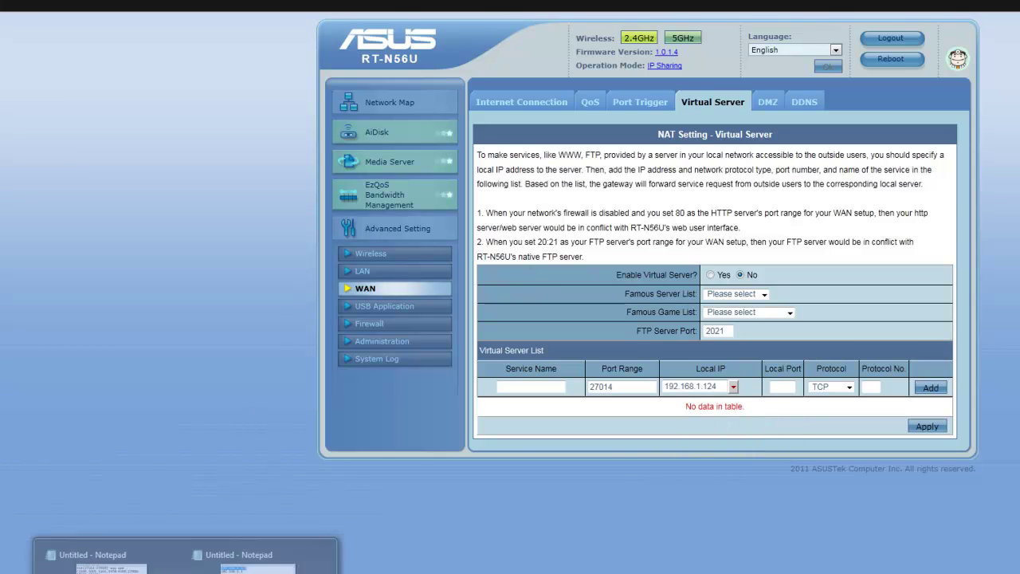
- Paste 27050 as the local port, name the rule CODWM21 and add it
click(229, 558)
drag(149, 204, 89, 204)
right_click(105, 204)
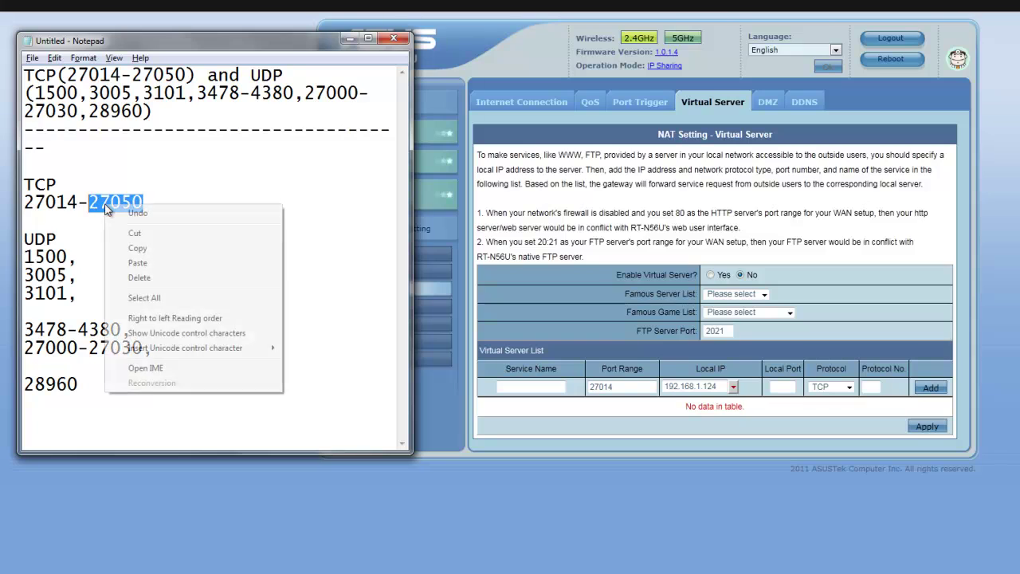
click(149, 248)
click(789, 383)
right_click(790, 384)
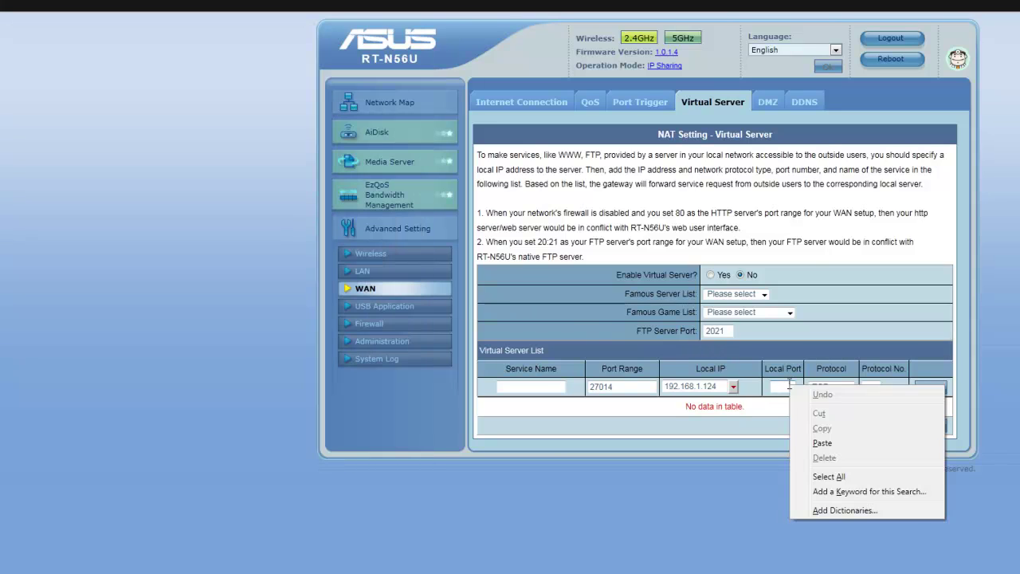
click(833, 440)
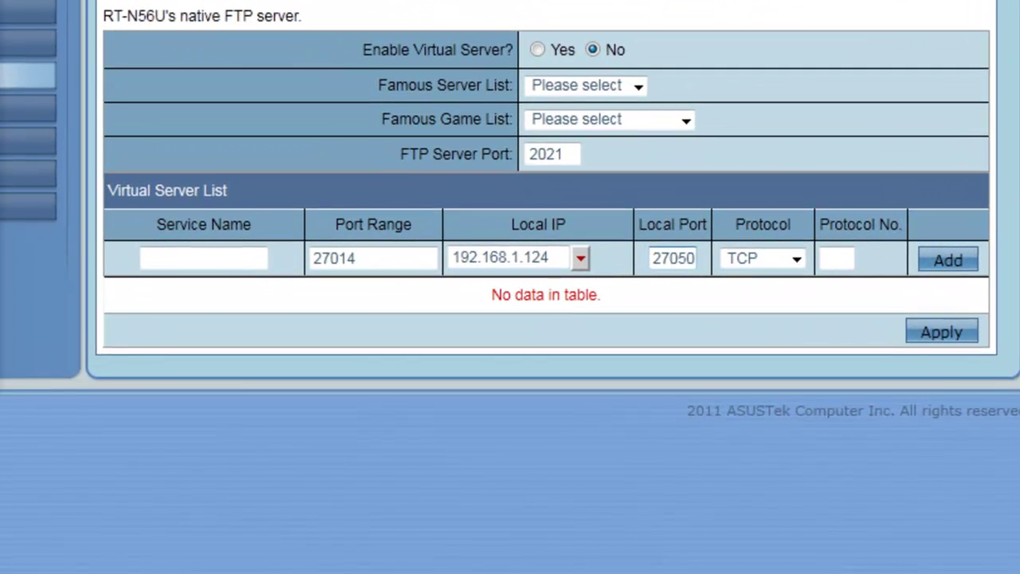
click(221, 253)
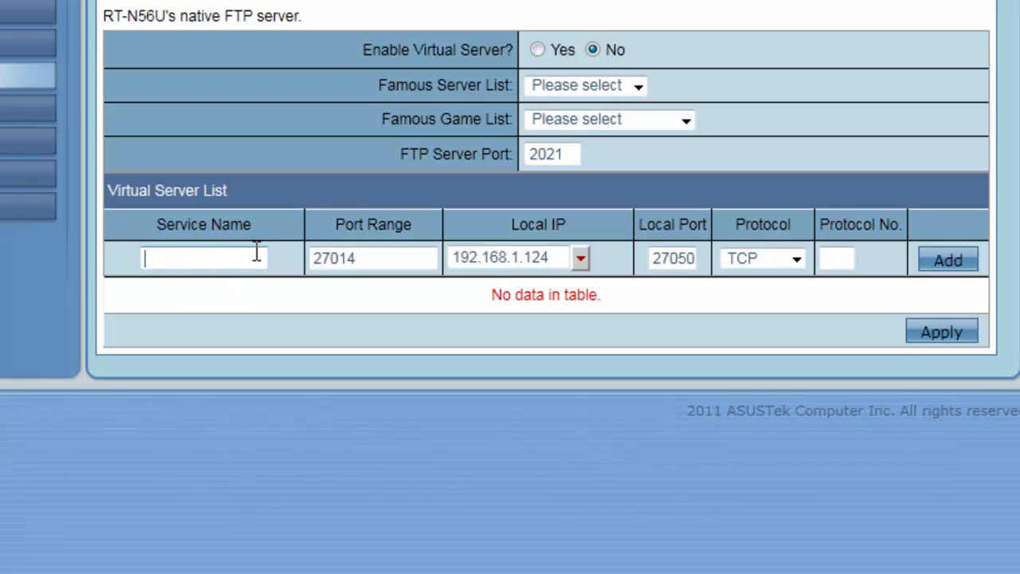
text(CODWM21)
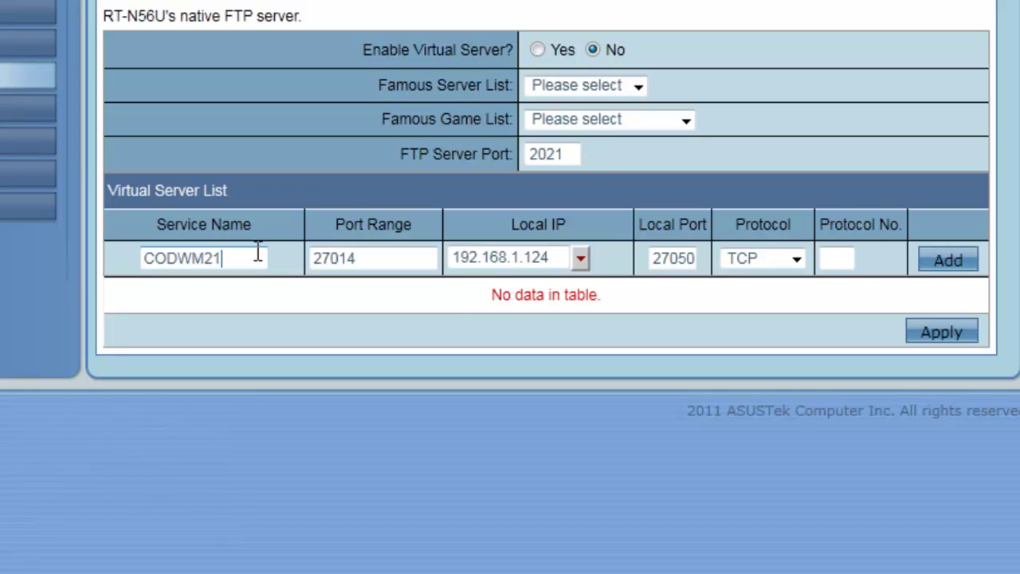
click(960, 268)
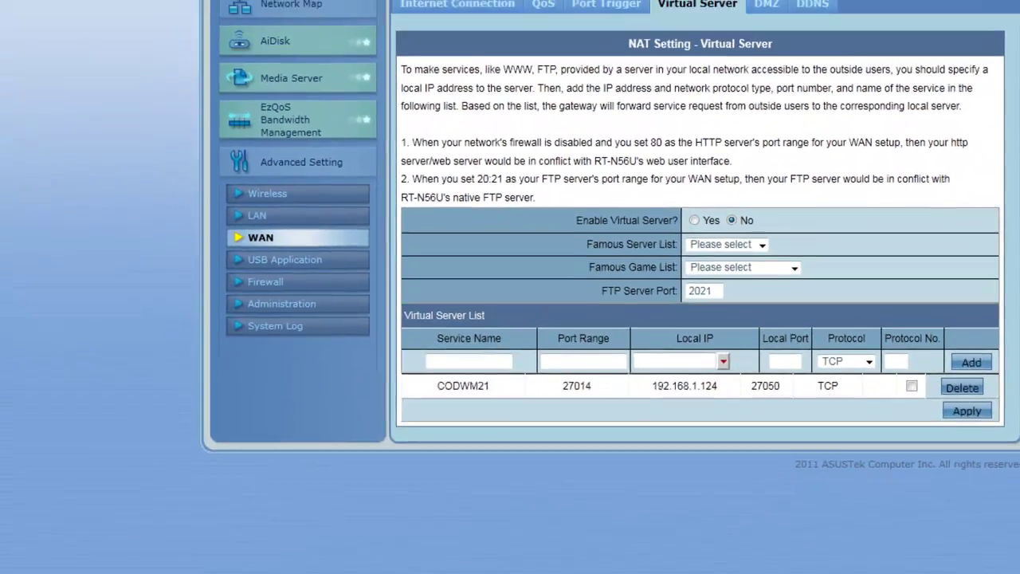
- Copy UDP port 1500 from the notes into both Port Range and Local Port
click(48, 558)
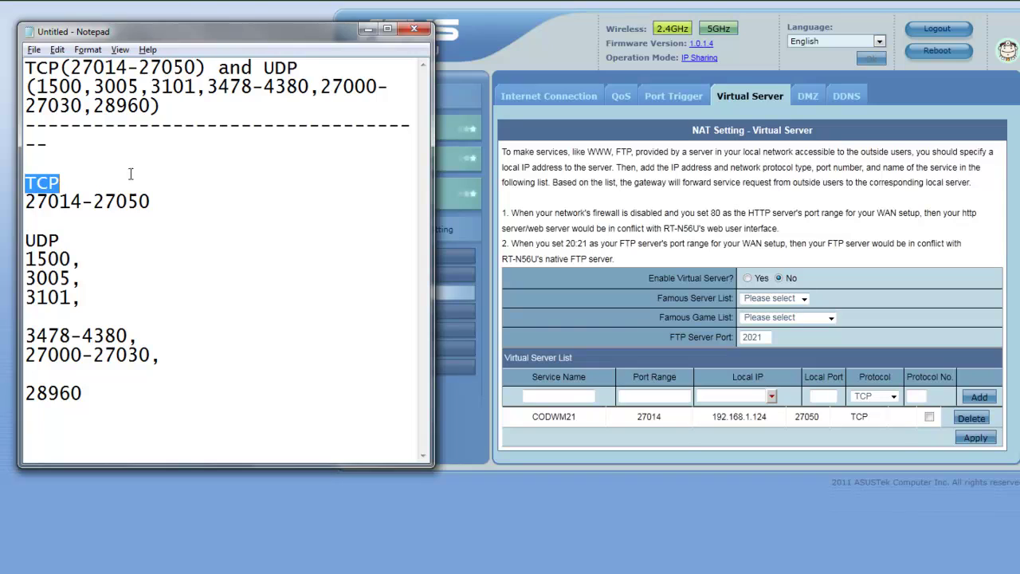
click(115, 243)
drag(72, 258, 24, 259)
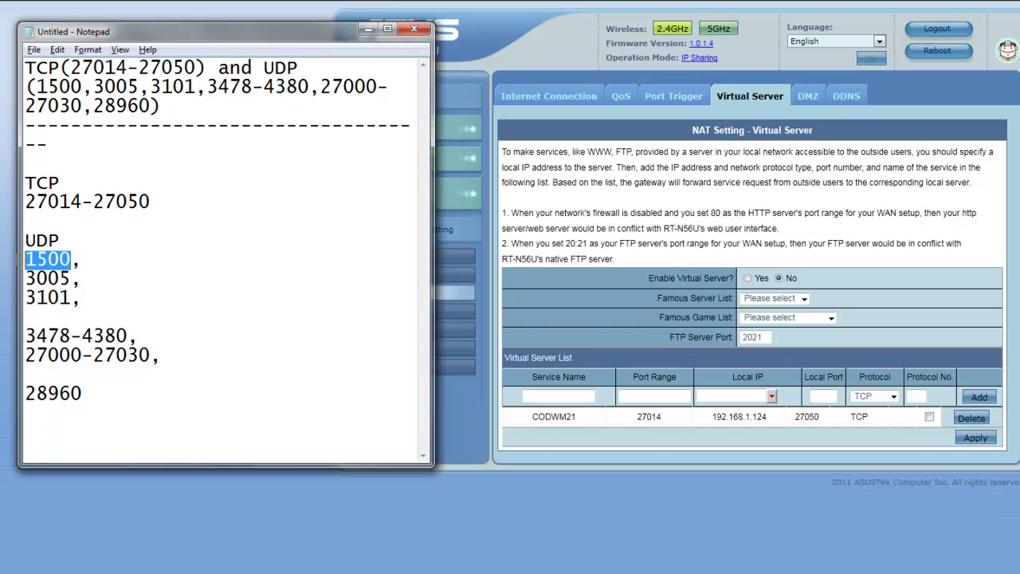
right_click(39, 259)
click(76, 309)
drag(161, 204, 24, 203)
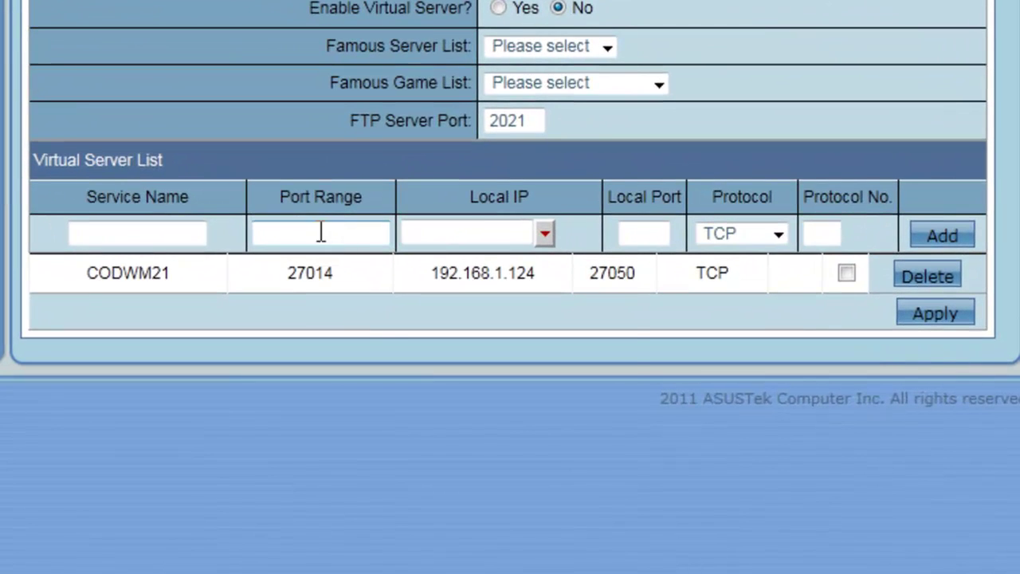
right_click(348, 245)
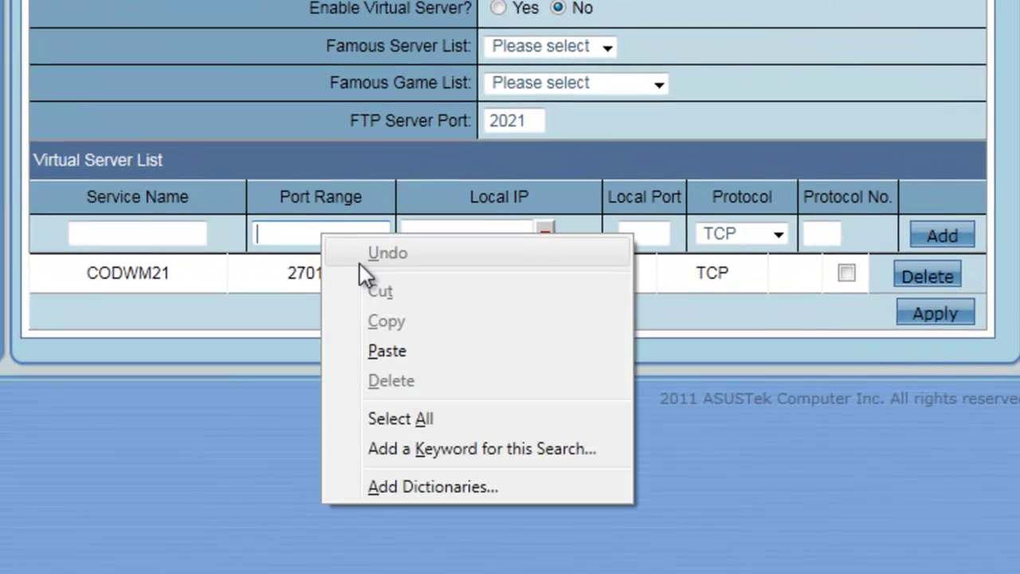
click(404, 349)
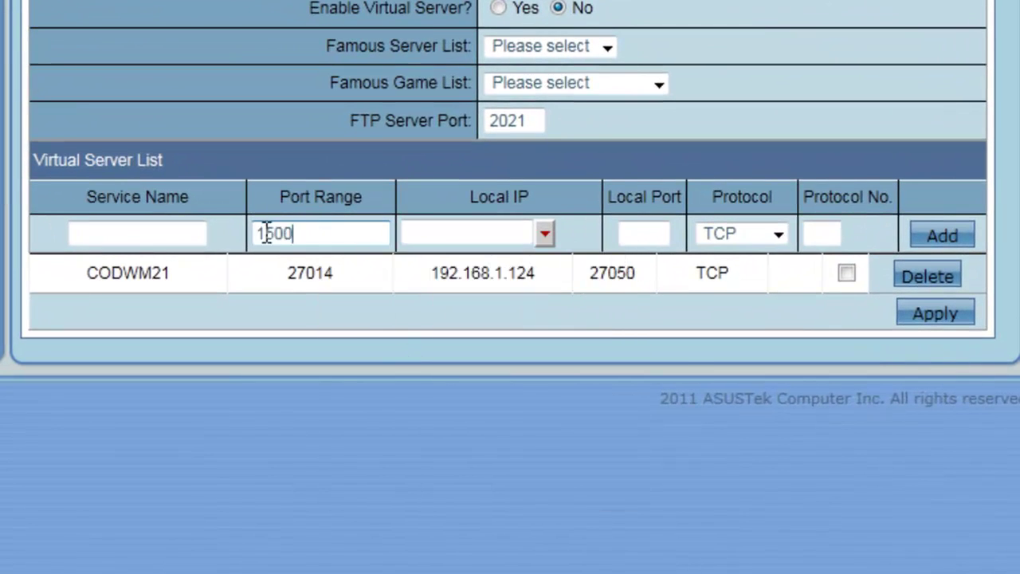
double_click(293, 233)
click(646, 233)
right_click(646, 233)
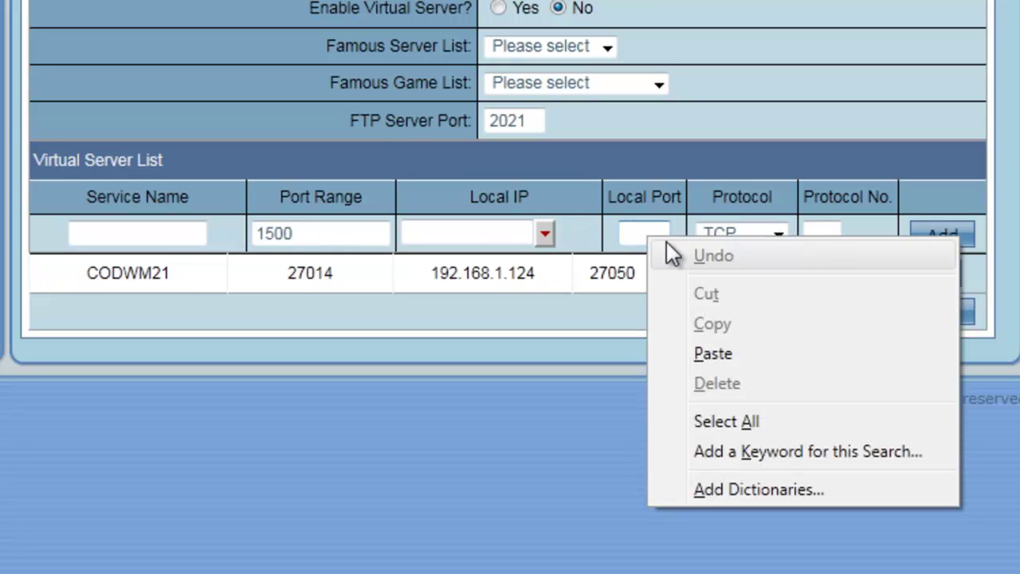
click(720, 354)
- Set protocol UDP and local IP 192.168.1.124, name it CODMW22 and add it
click(776, 231)
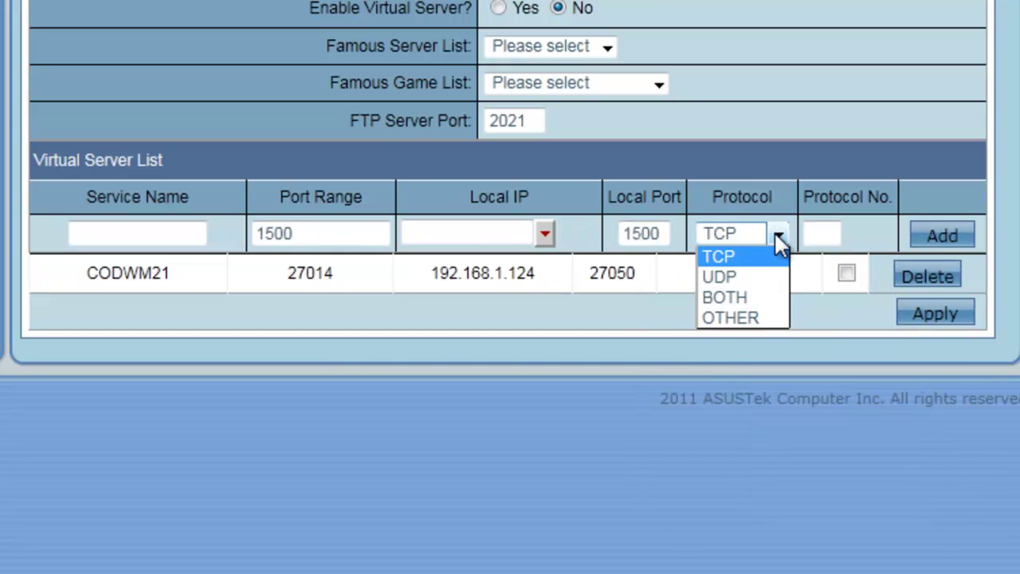
click(759, 277)
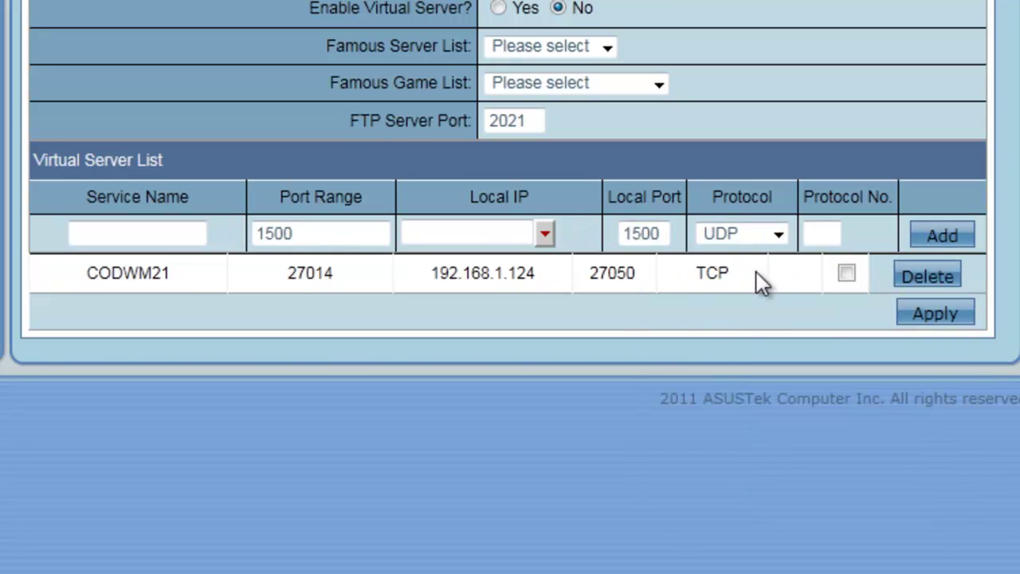
click(545, 233)
click(522, 294)
click(180, 234)
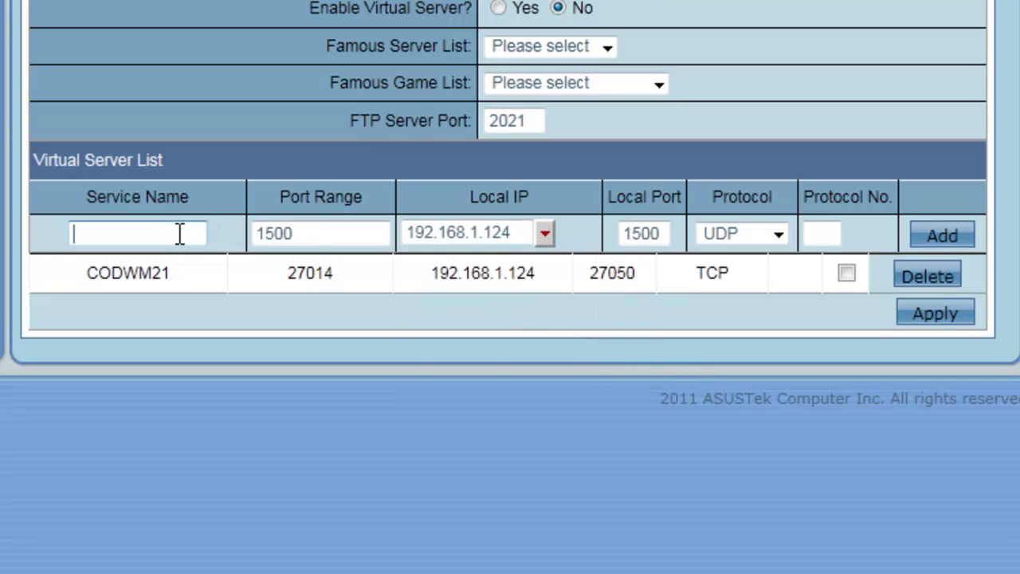
text(c)
key(BackSpace)
text(CODW)
key(BackSpace)
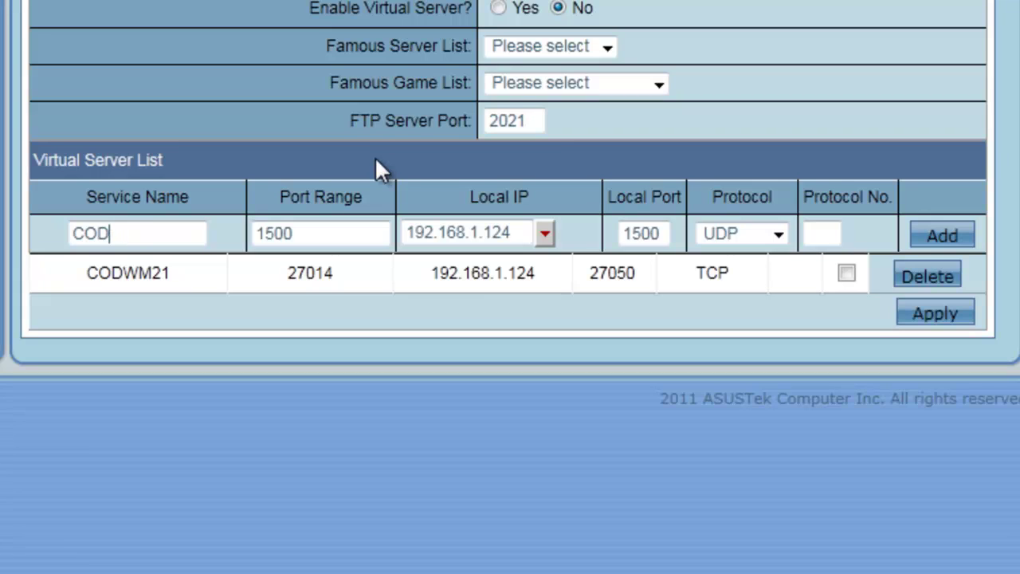
text(MW22)
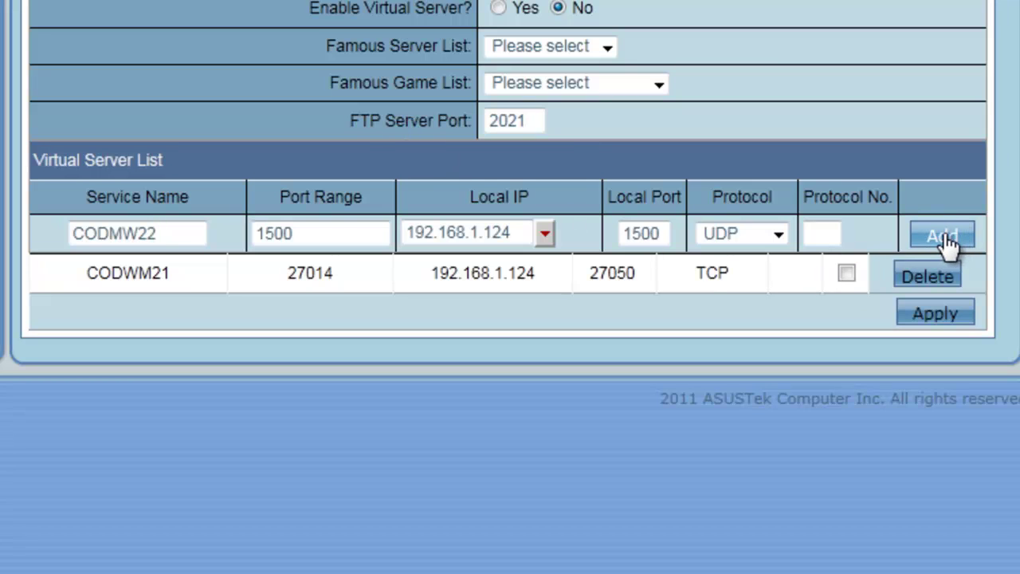
click(946, 239)
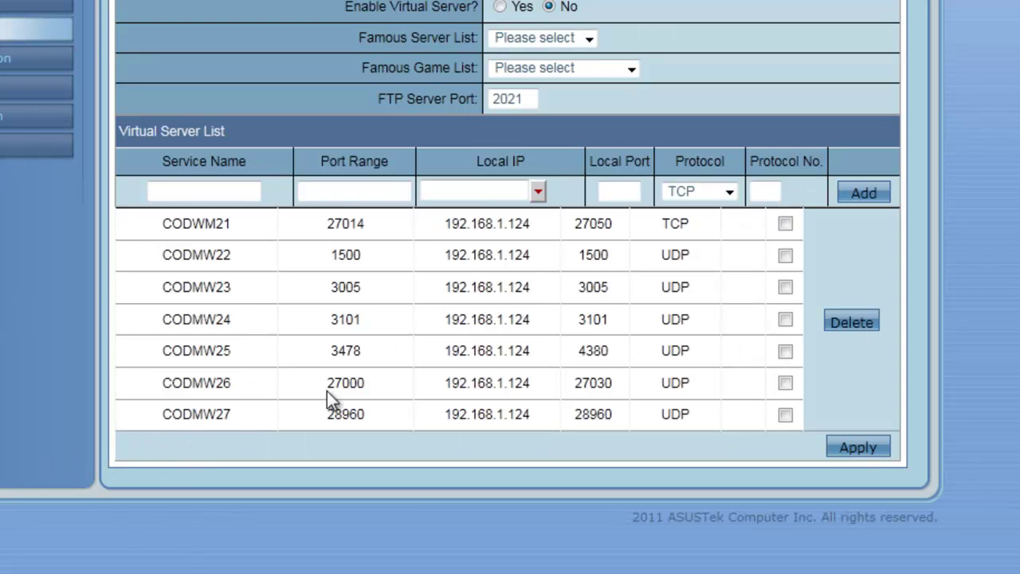
- Review the CODMW21 through CODMW27 entries and apply the virtual server settings
drag(224, 222, 152, 222)
click(238, 227)
drag(235, 226, 226, 226)
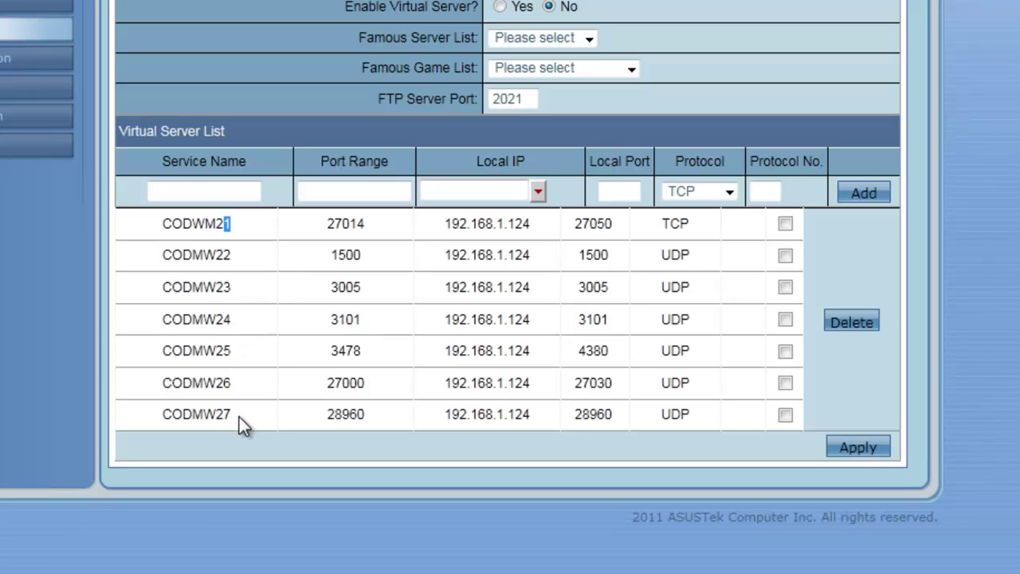
drag(240, 419, 173, 414)
click(440, 467)
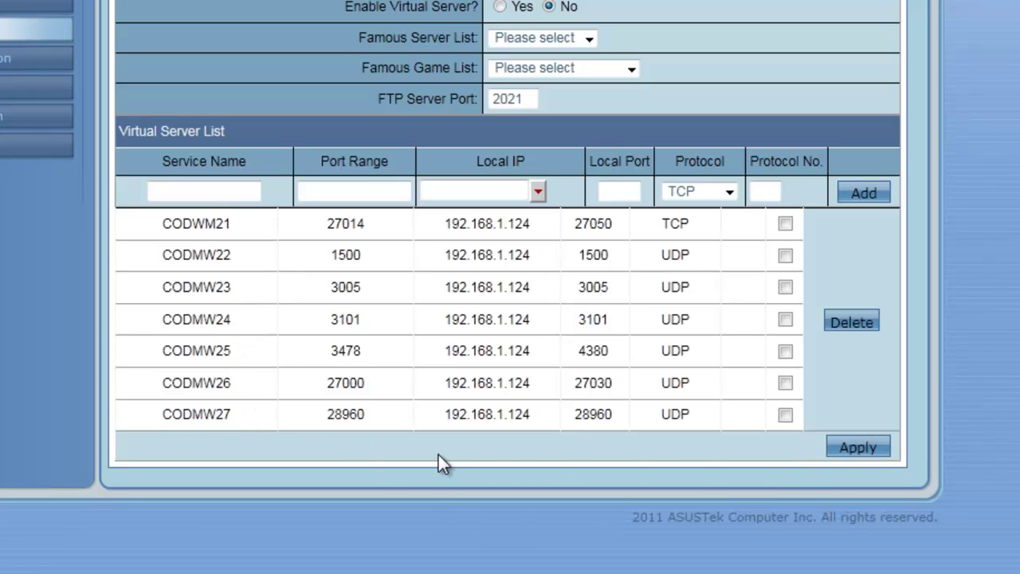
click(859, 450)
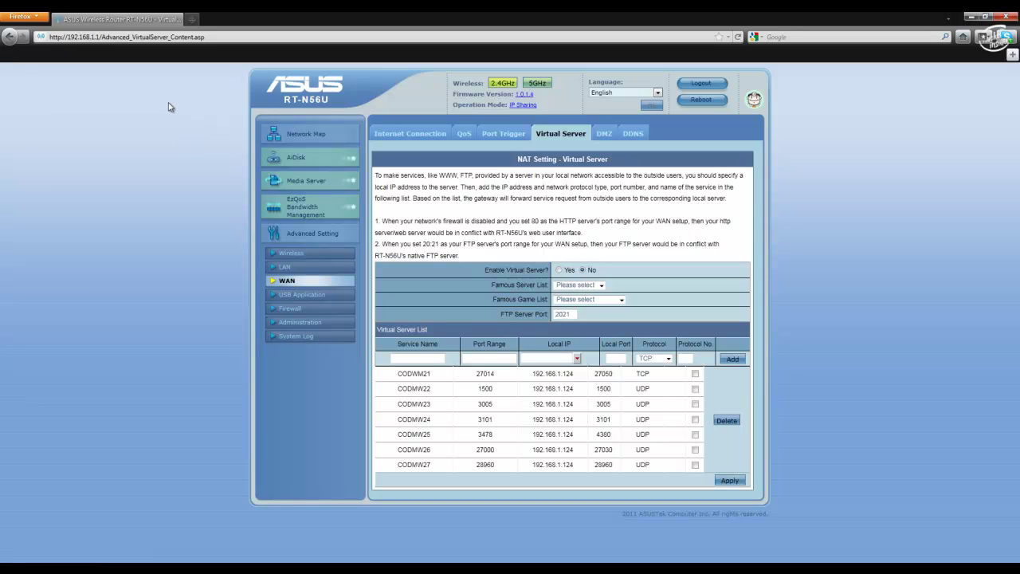
- Load portforward.com in a new tab and open its Router List
click(194, 19)
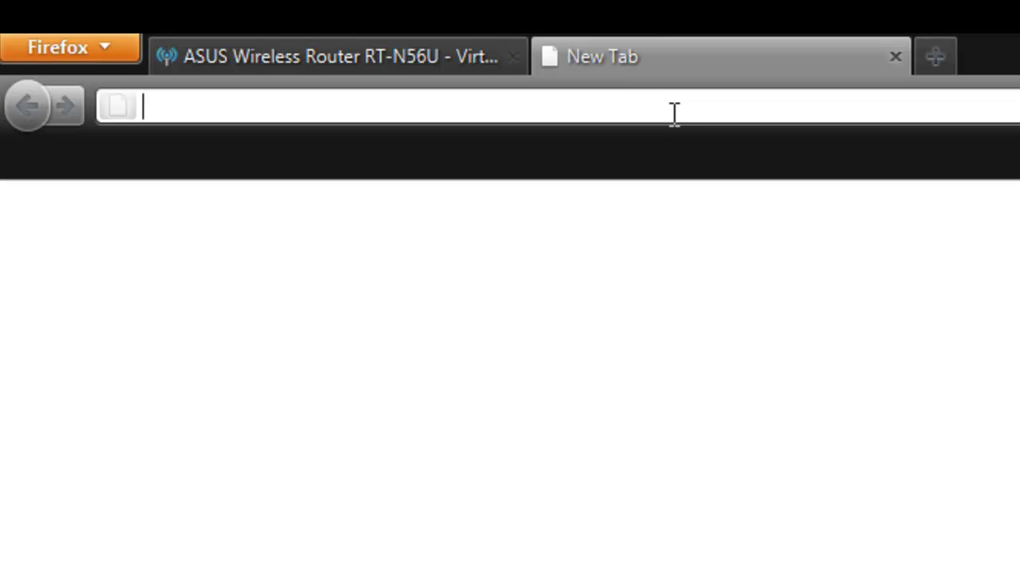
text(PORTFORW)
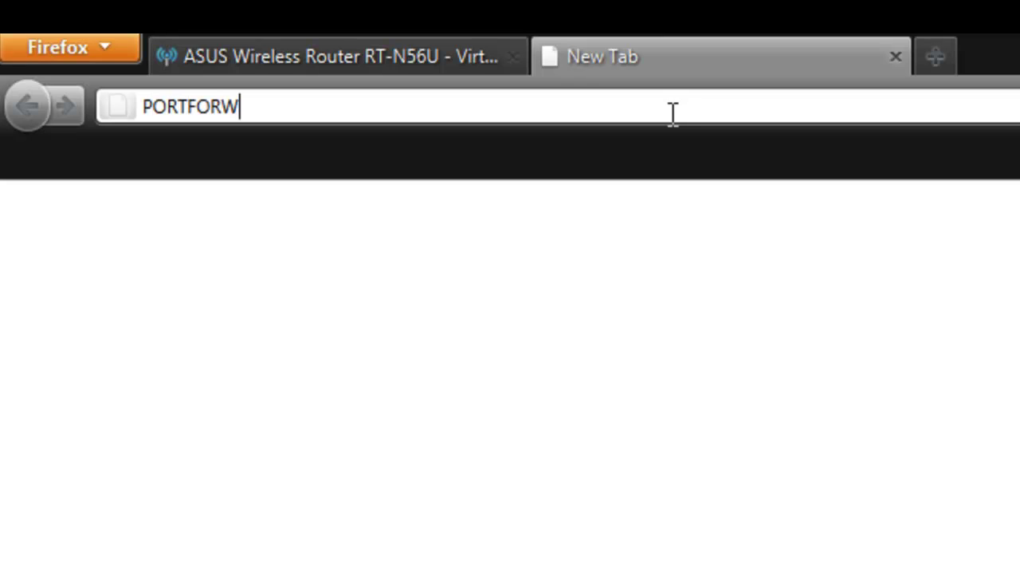
text(ARD)
key(ctrl+Return)
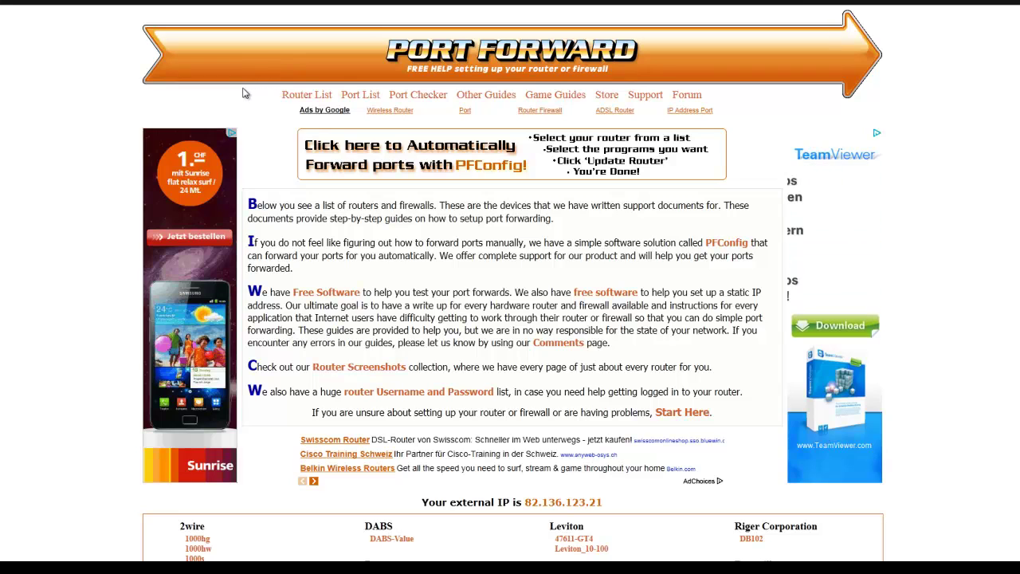
click(307, 96)
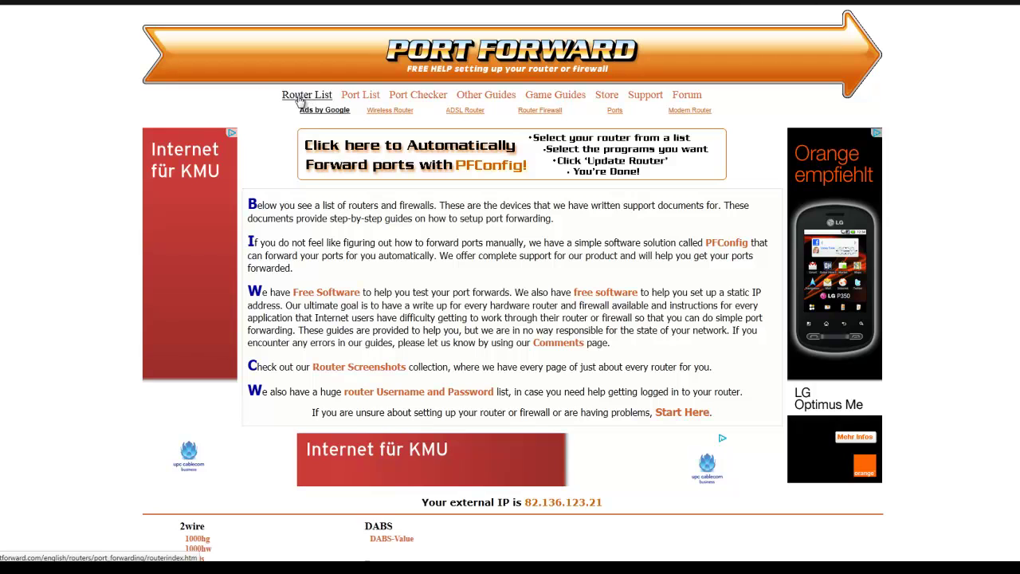
- Search the router list for ASUS and open the RT-N56U guide
scroll(95, 156, down, 3)
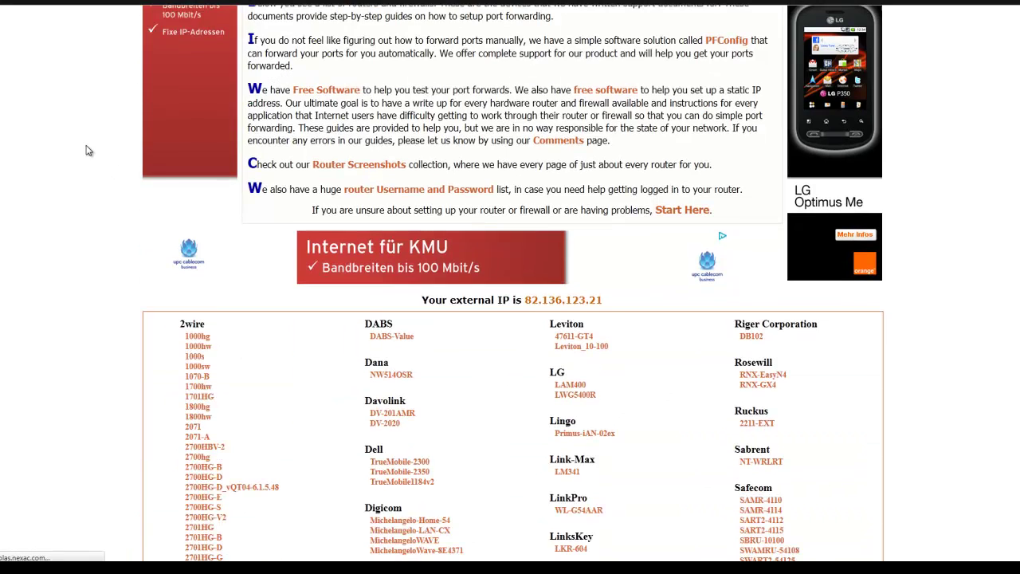
scroll(88, 147, down, 2)
scroll(86, 142, down, 1)
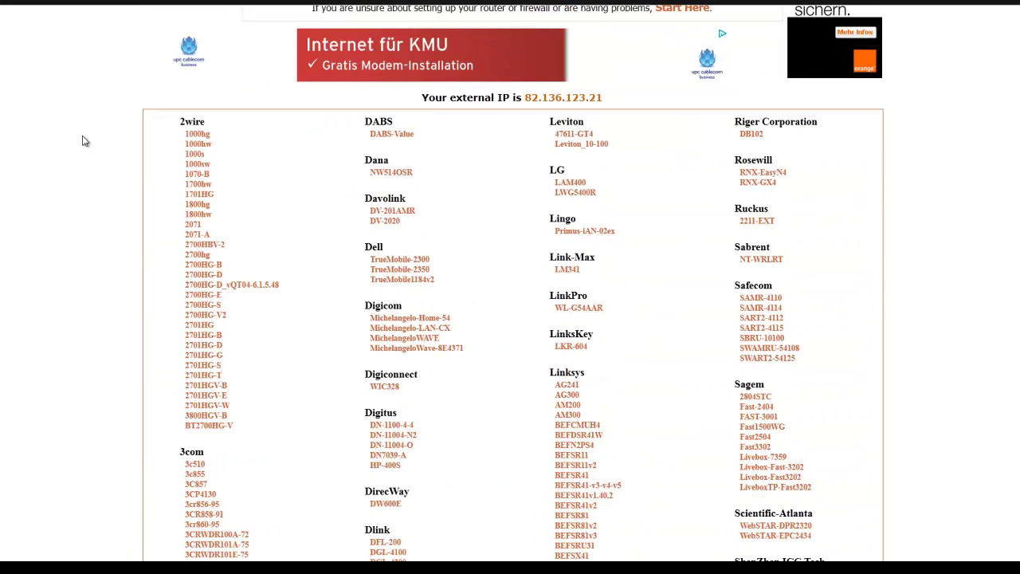
scroll(85, 141, up, 2)
scroll(85, 144, down, 1)
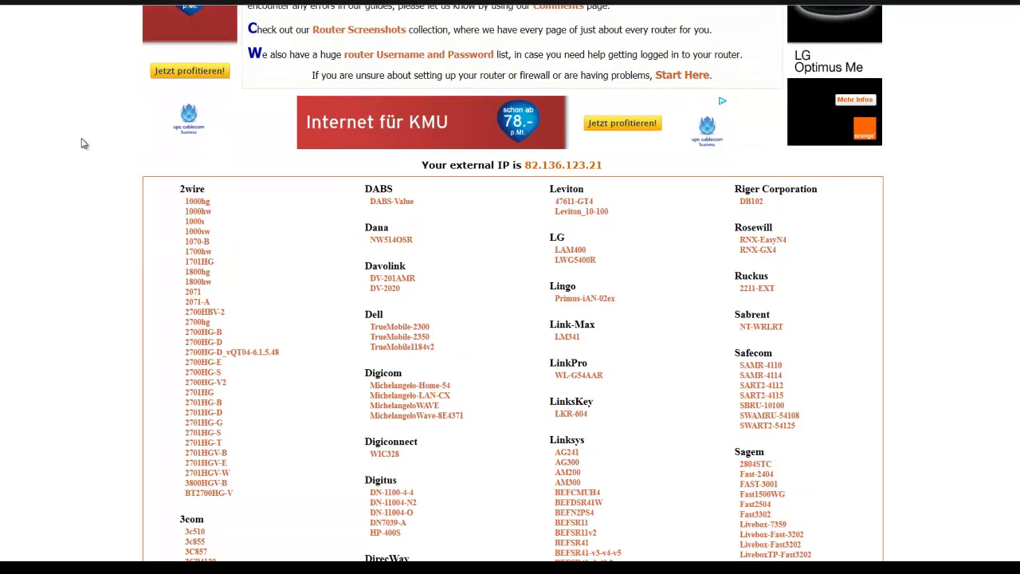
key(ctrl+f)
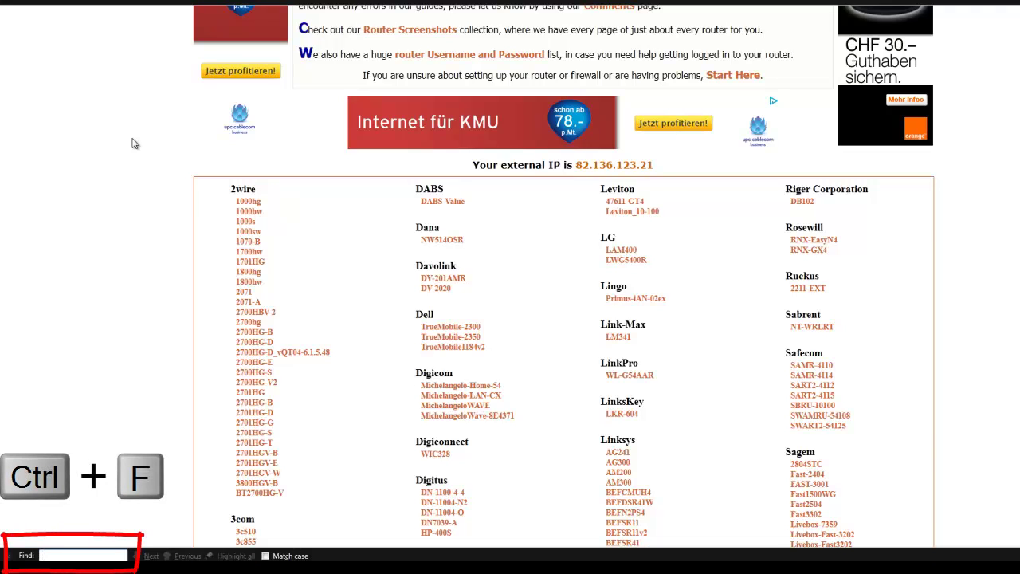
text(ASUS)
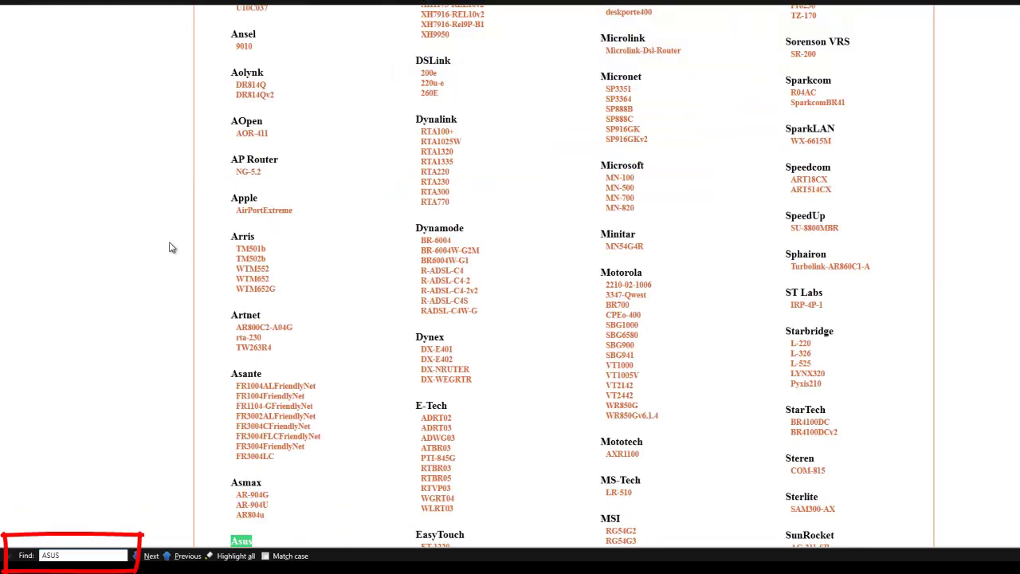
scroll(160, 249, down, 5)
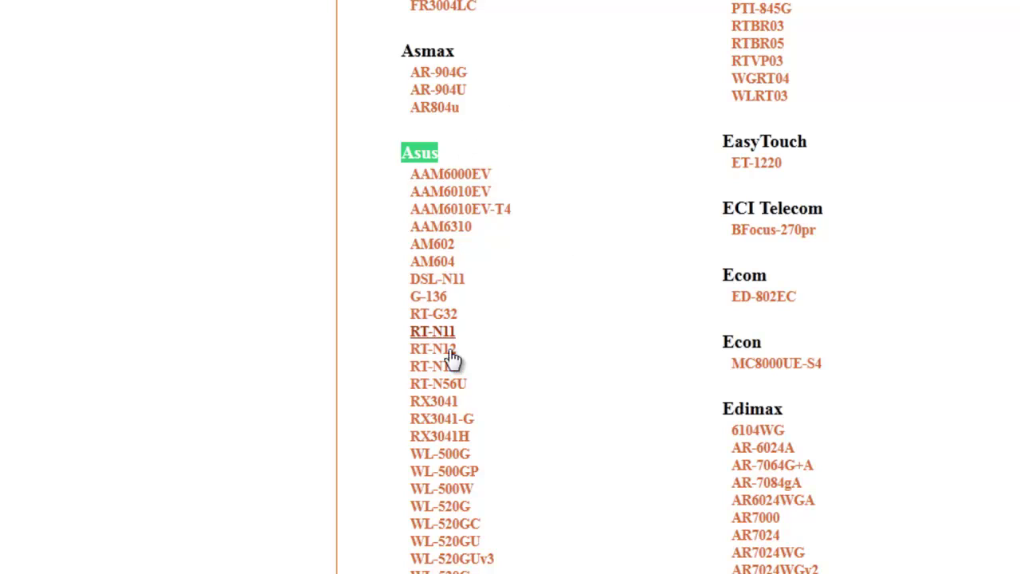
key(Escape)
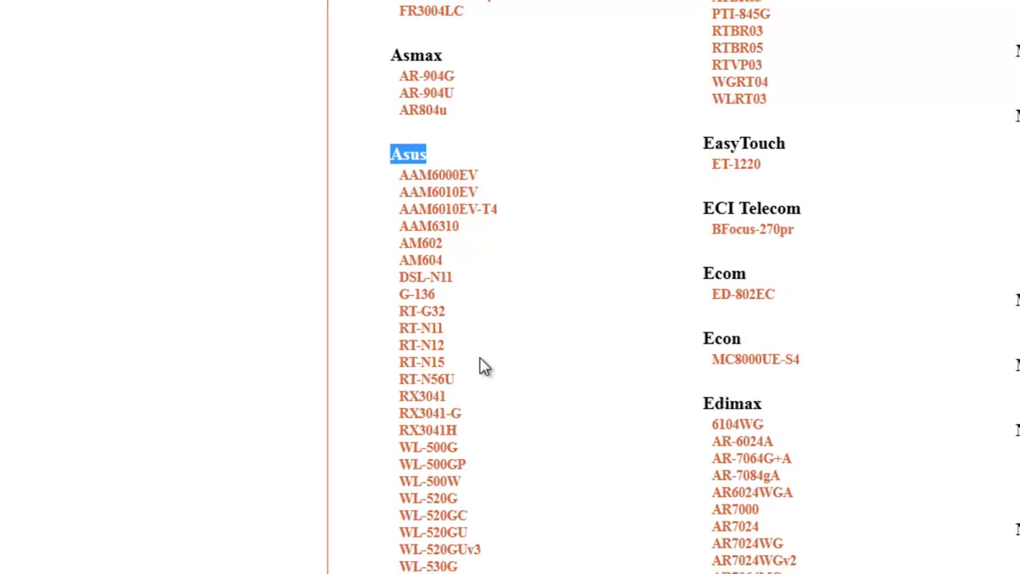
click(439, 383)
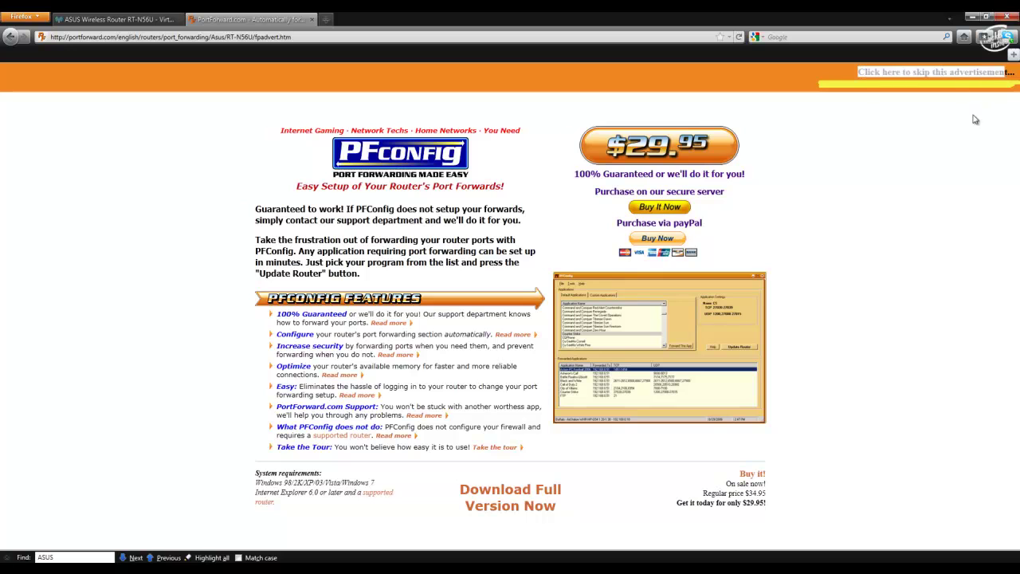
- Skip the ad and scroll down the Asus RT-N56U program list
click(967, 72)
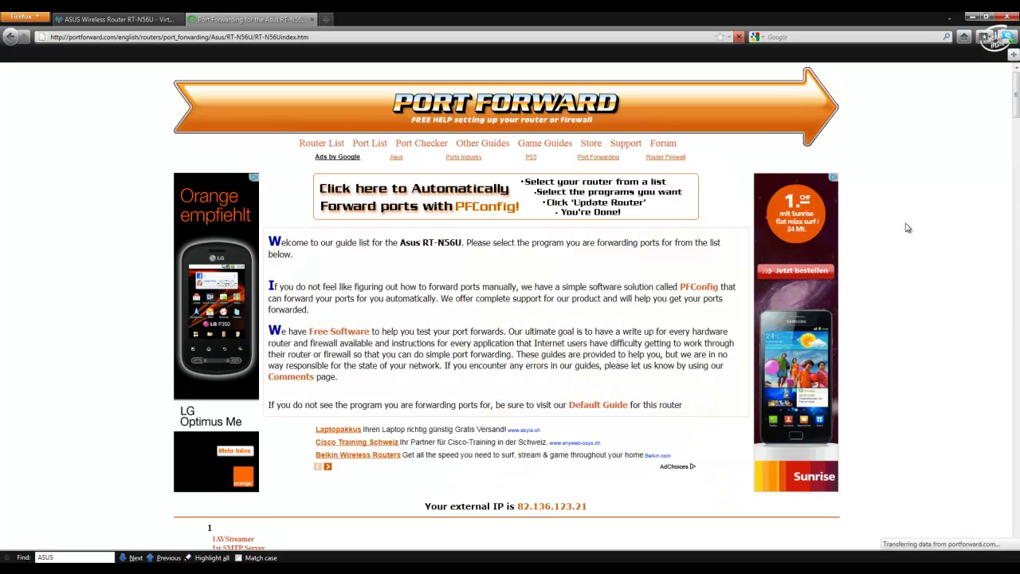
scroll(103, 269, down, 5)
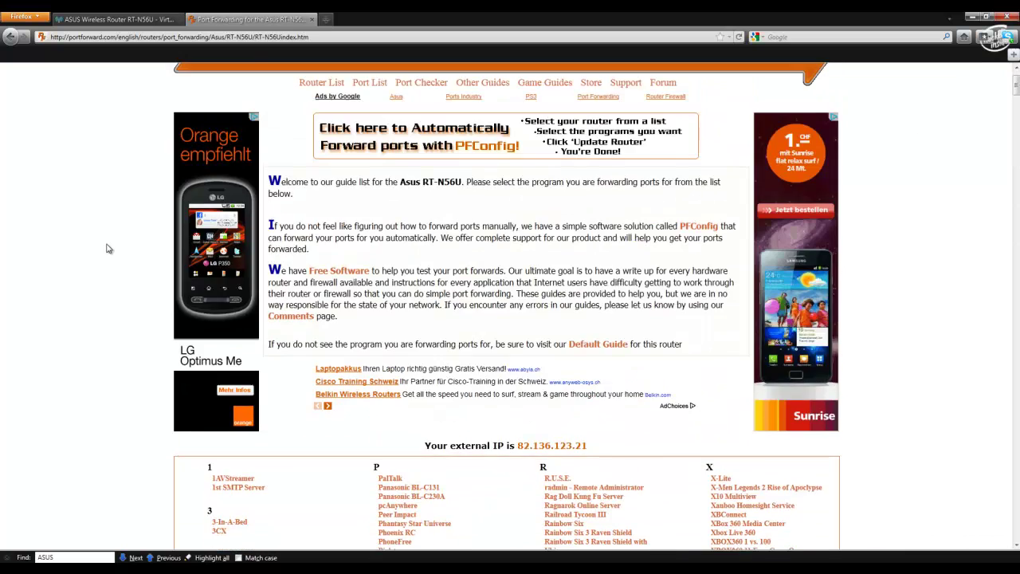
scroll(105, 247, down, 5)
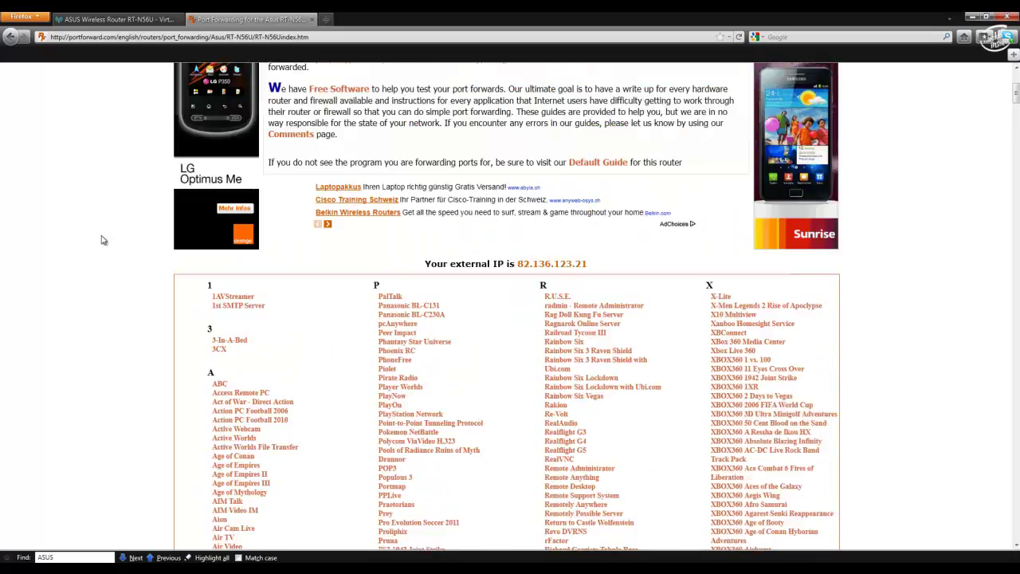
scroll(101, 240, down, 5)
scroll(112, 239, down, 5)
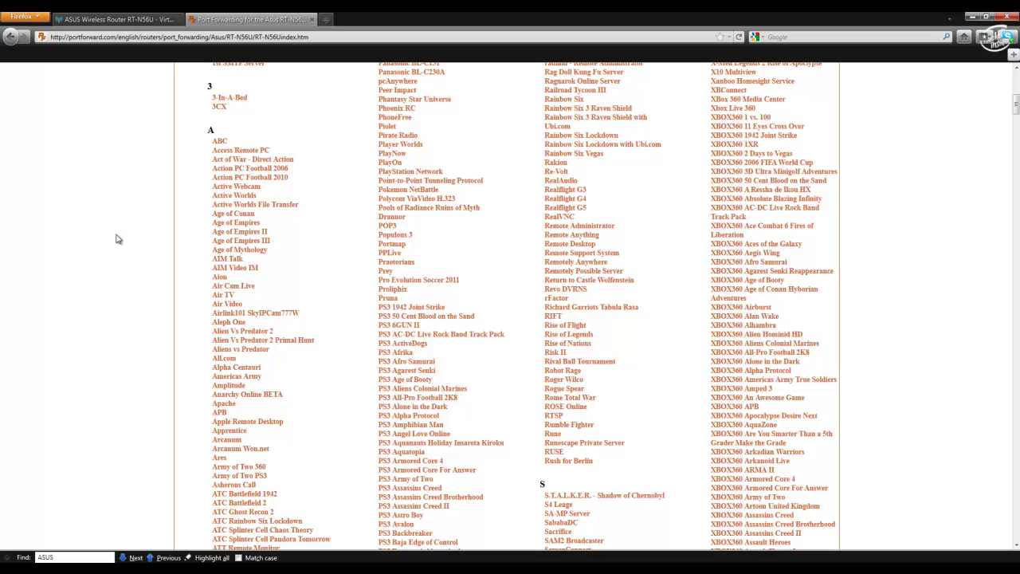
- Search the page for 'CALL O' and open the Call of Duty - Modern Warfare 2 guide
key(ctrl+f)
text(CA)
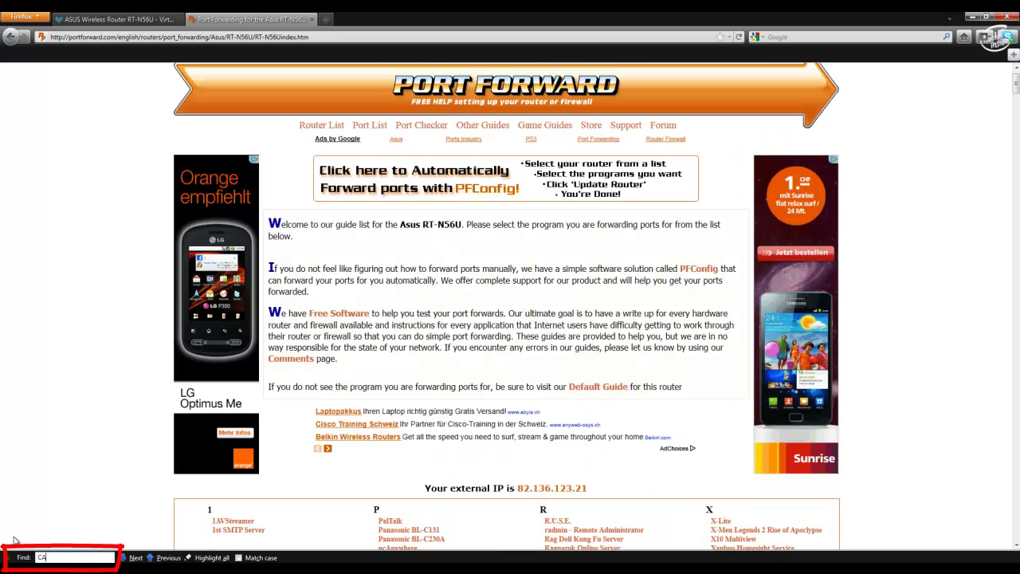
text(LL O)
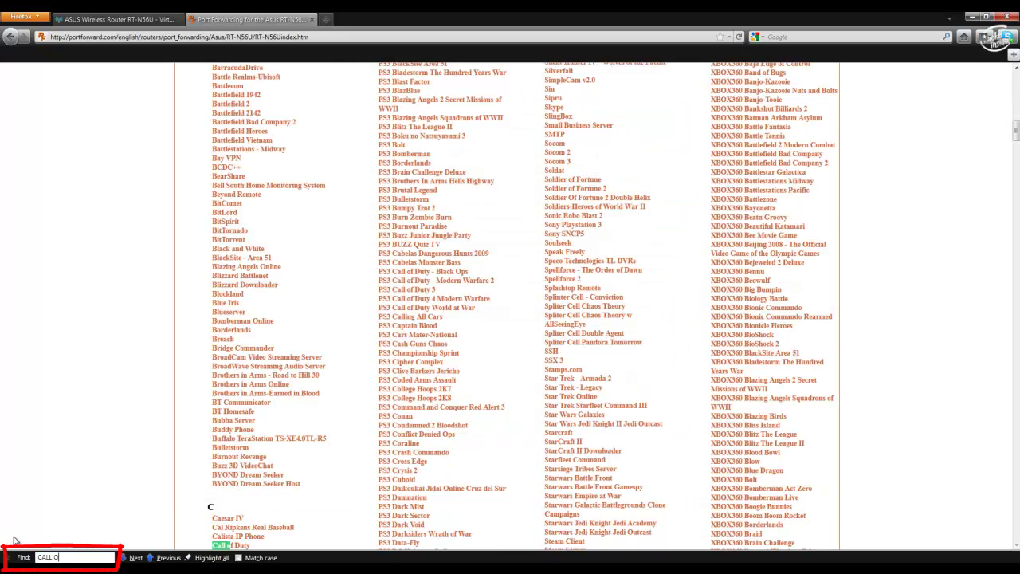
scroll(84, 428, down, 5)
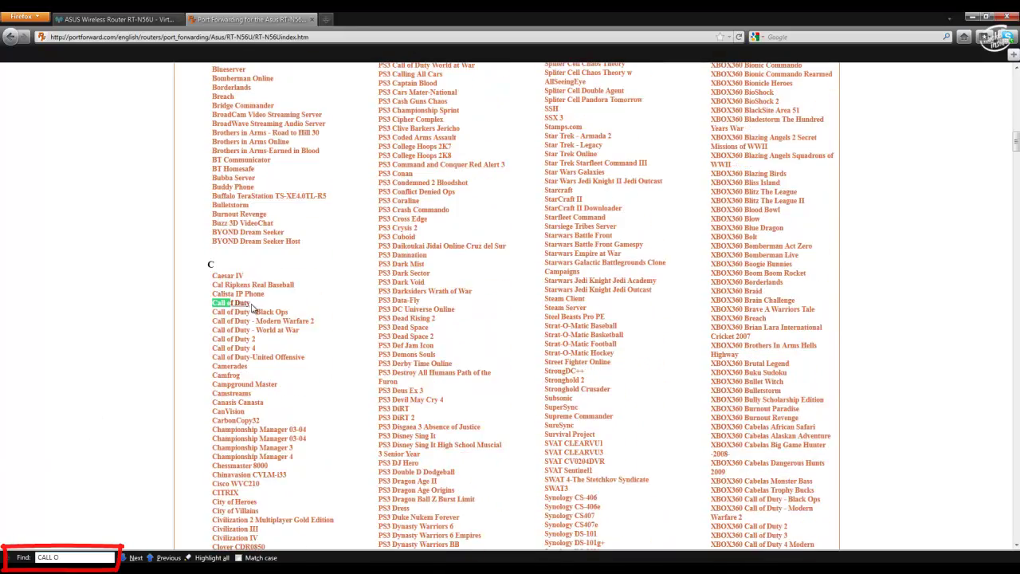
click(283, 323)
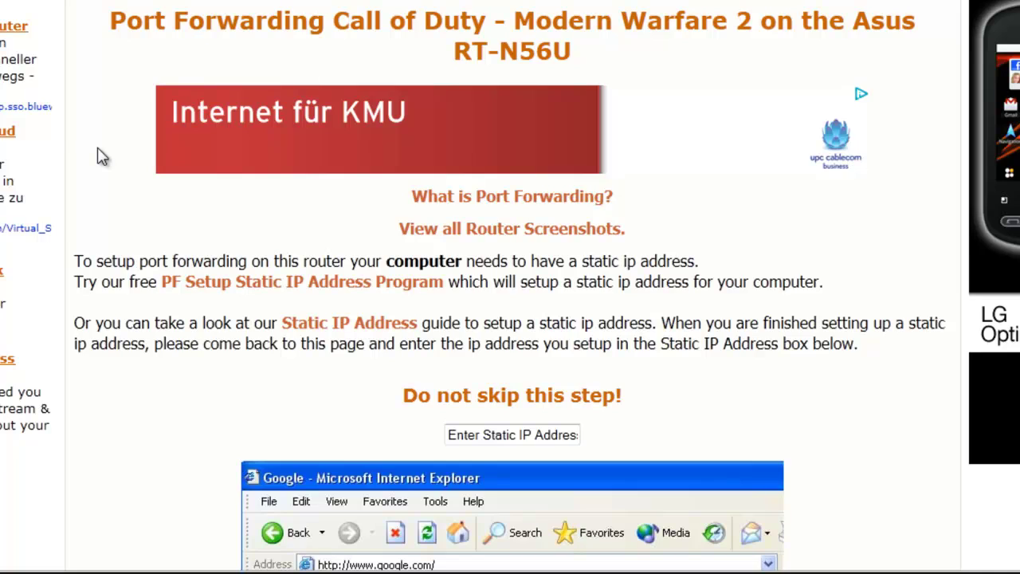
- Read past the password and Advanced Setting steps, highlighting the WAN step
scroll(100, 155, down, 10)
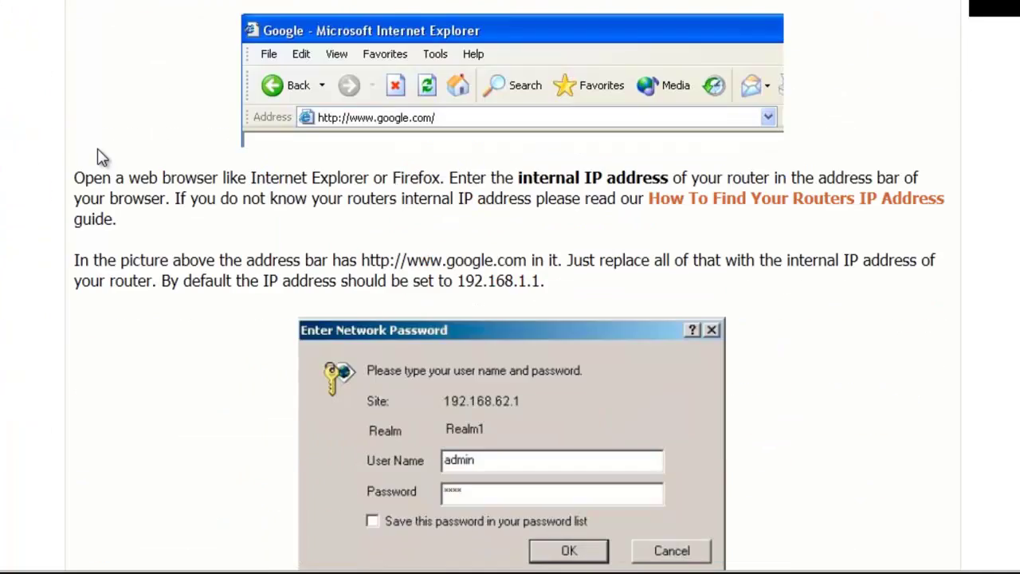
scroll(103, 128, up, 6)
scroll(114, 96, down, 3)
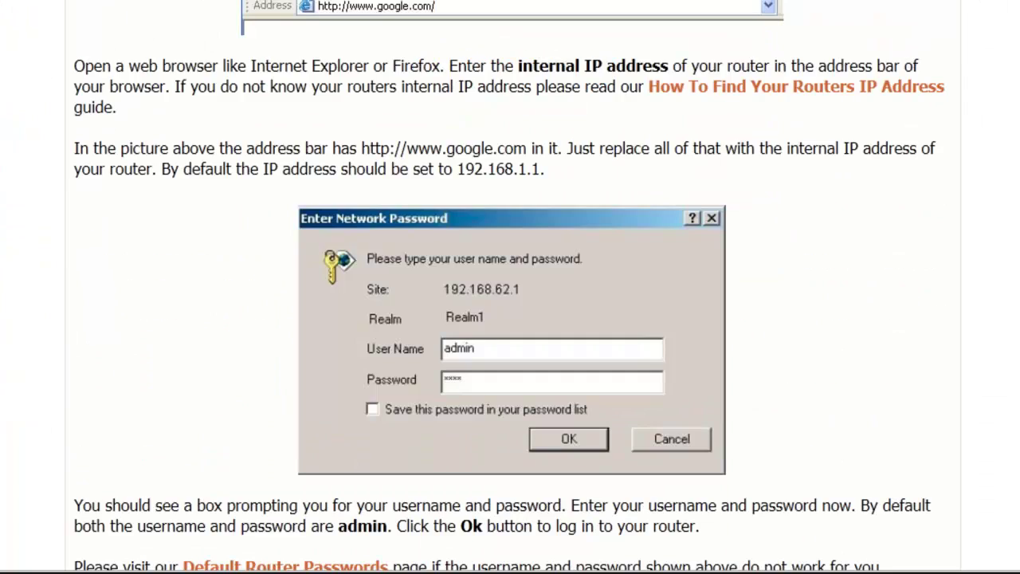
scroll(100, 16, down, 5)
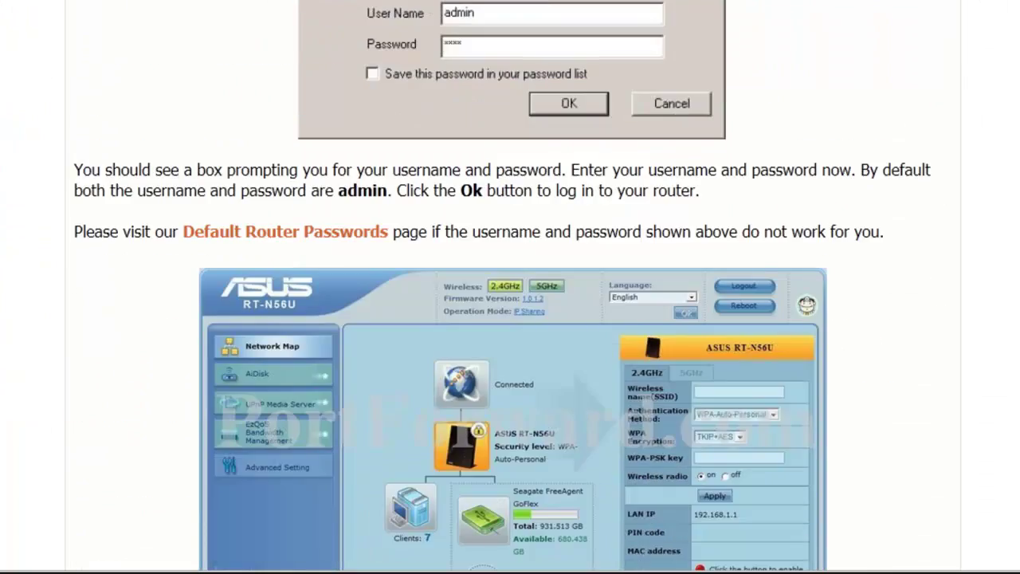
scroll(132, 181, down, 1)
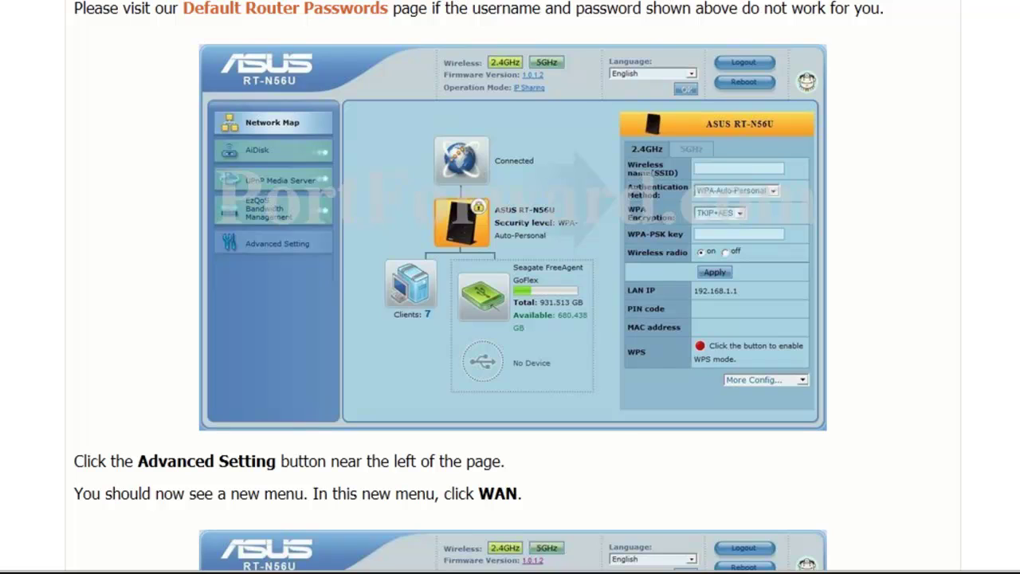
scroll(18, 106, down, 5)
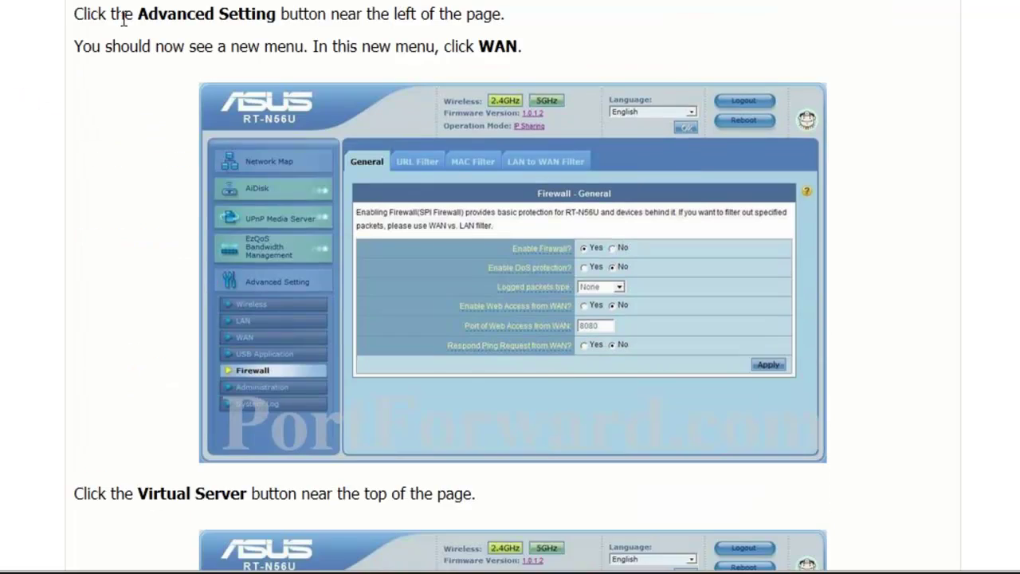
drag(125, 13, 234, 19)
drag(475, 46, 539, 59)
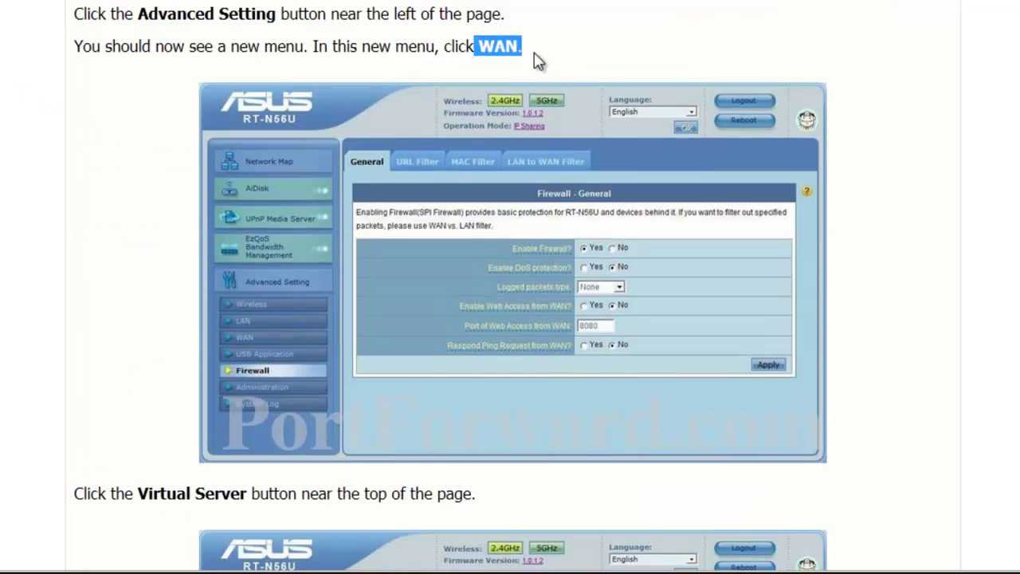
- Continue down to the Virtual Server step, selecting key words in its instructions
scroll(720, 51, down, 3)
scroll(825, 199, down, 2)
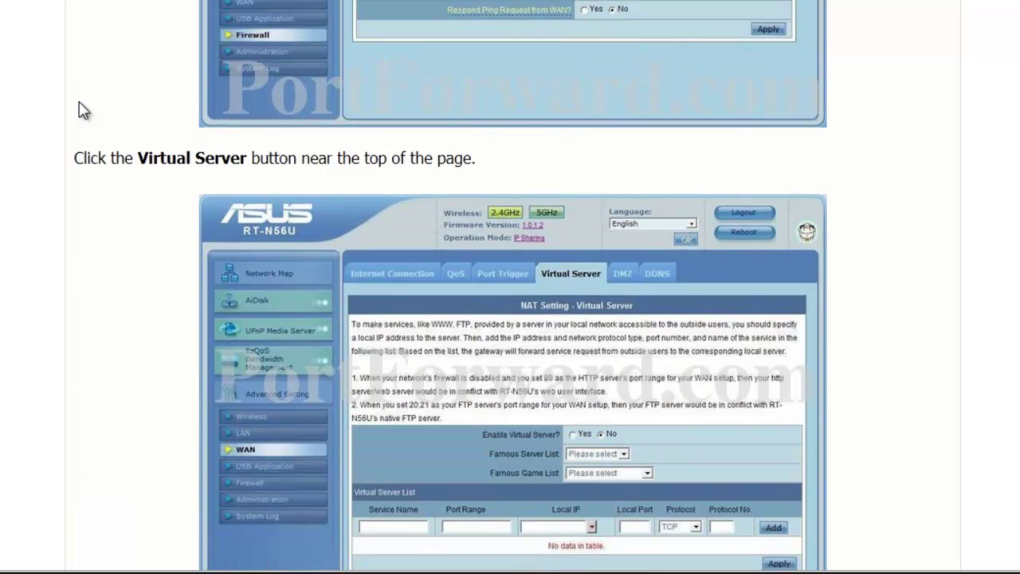
drag(138, 158, 224, 158)
scroll(223, 158, up, 3)
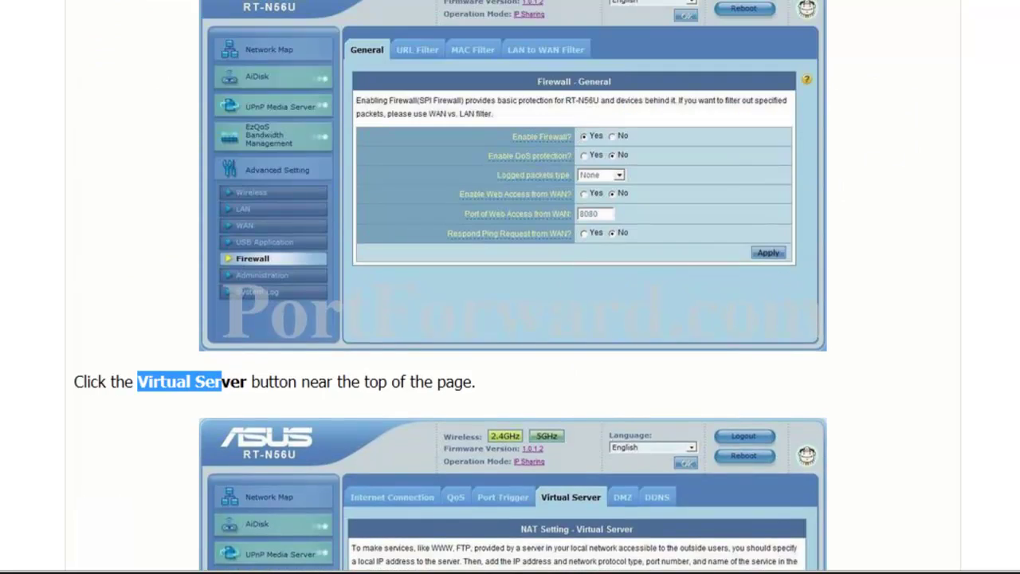
scroll(510, 287, down, 5)
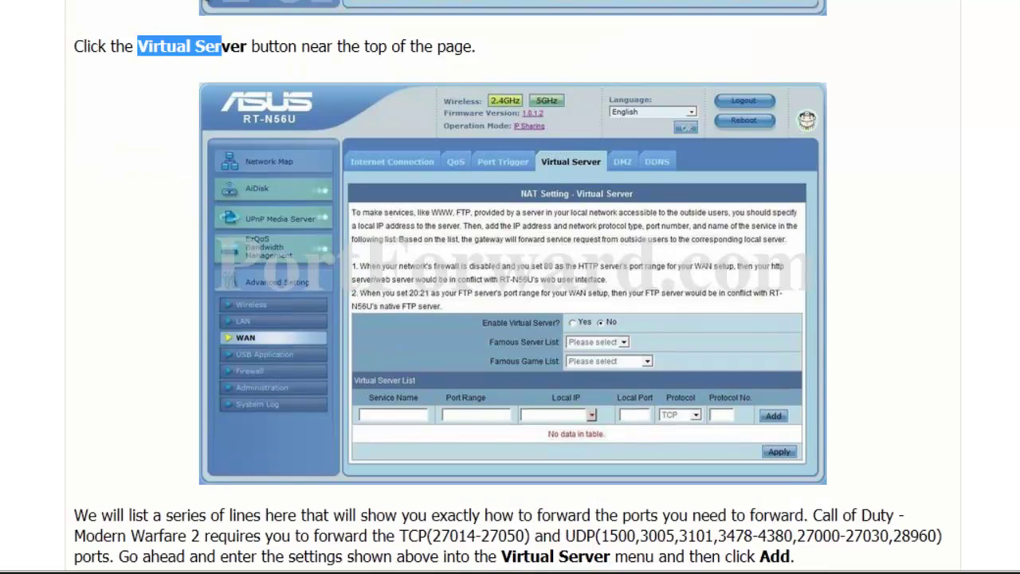
click(270, 49)
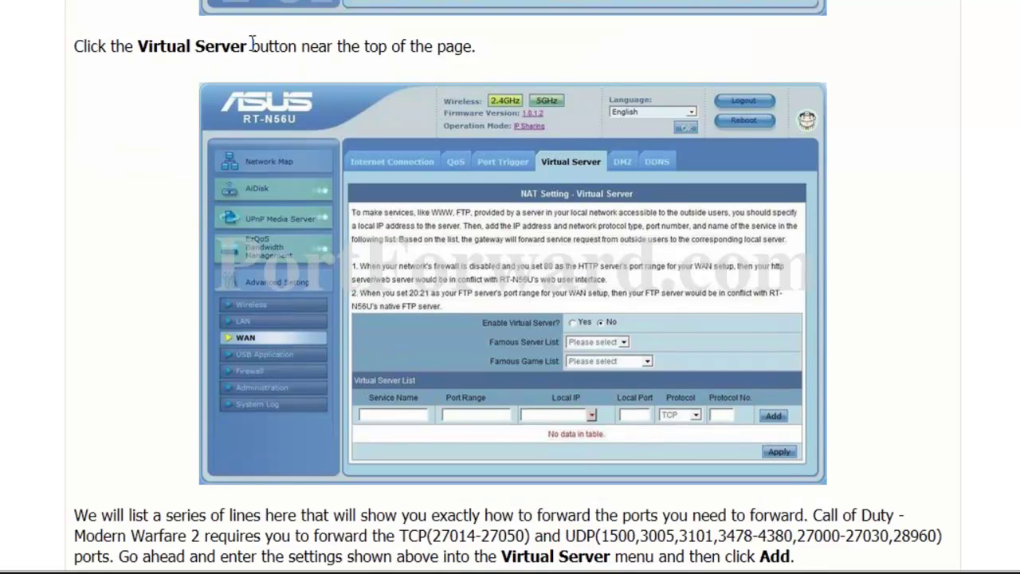
drag(252, 46, 125, 45)
scroll(606, 128, down, 3)
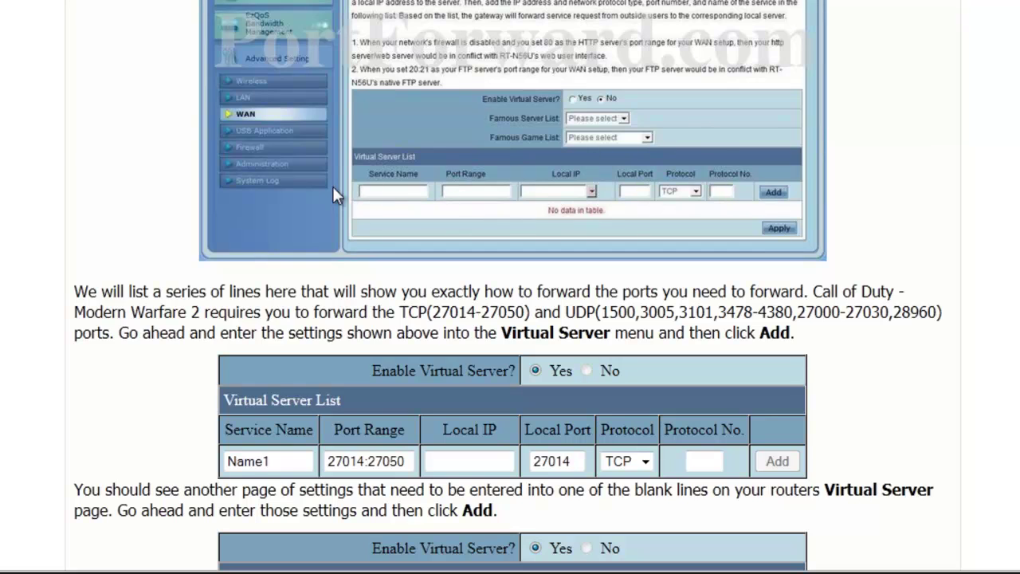
scroll(40, 166, down, 3)
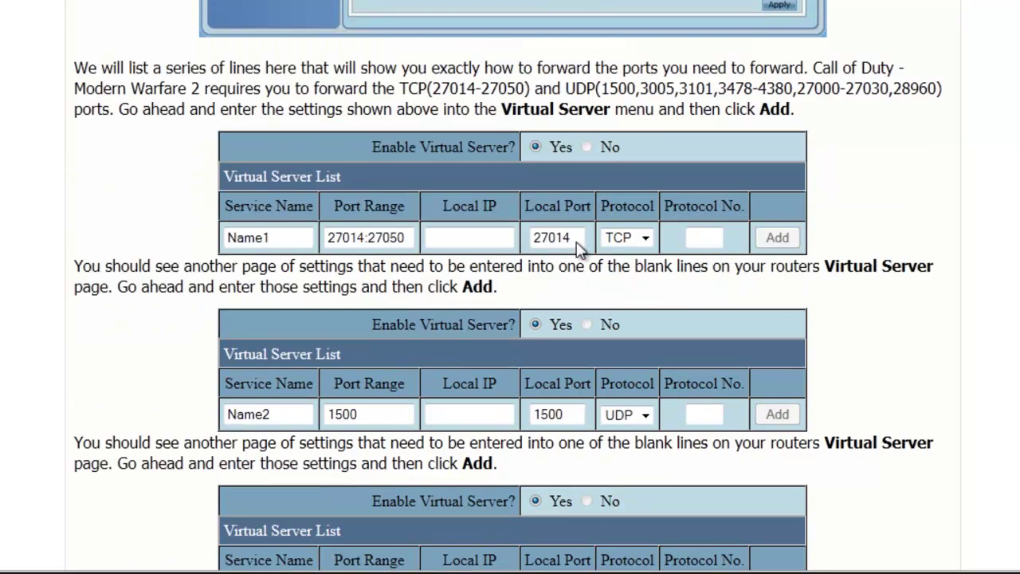
scroll(161, 184, down, 3)
scroll(126, 142, down, 9)
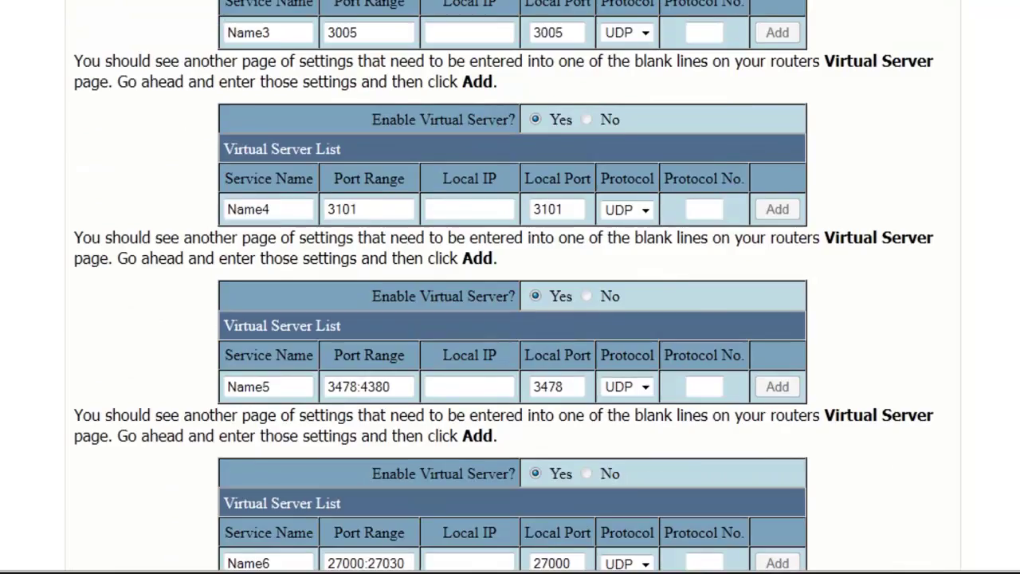
scroll(125, 141, up, 10)
scroll(50, 269, up, 5)
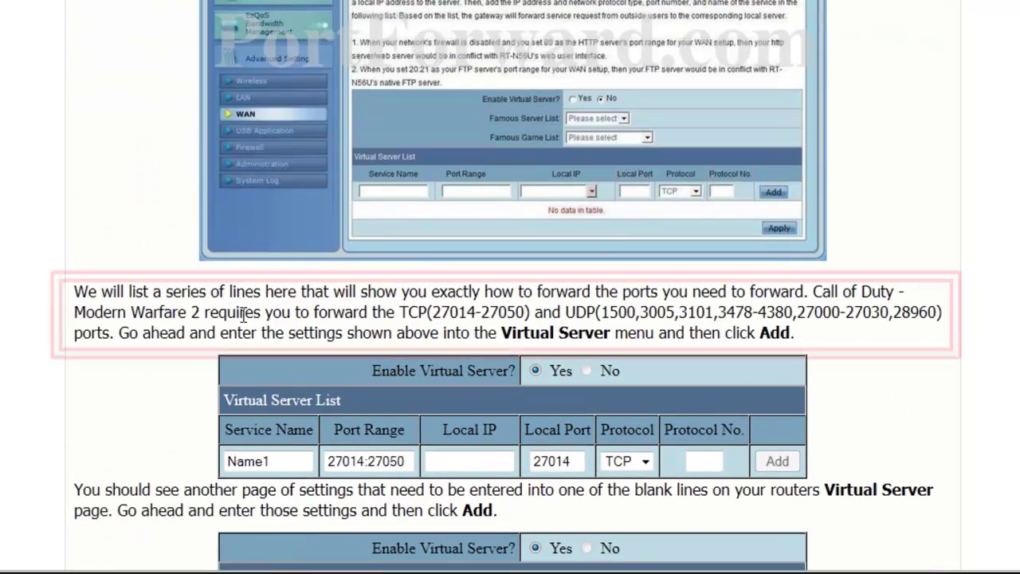
drag(403, 311, 961, 320)
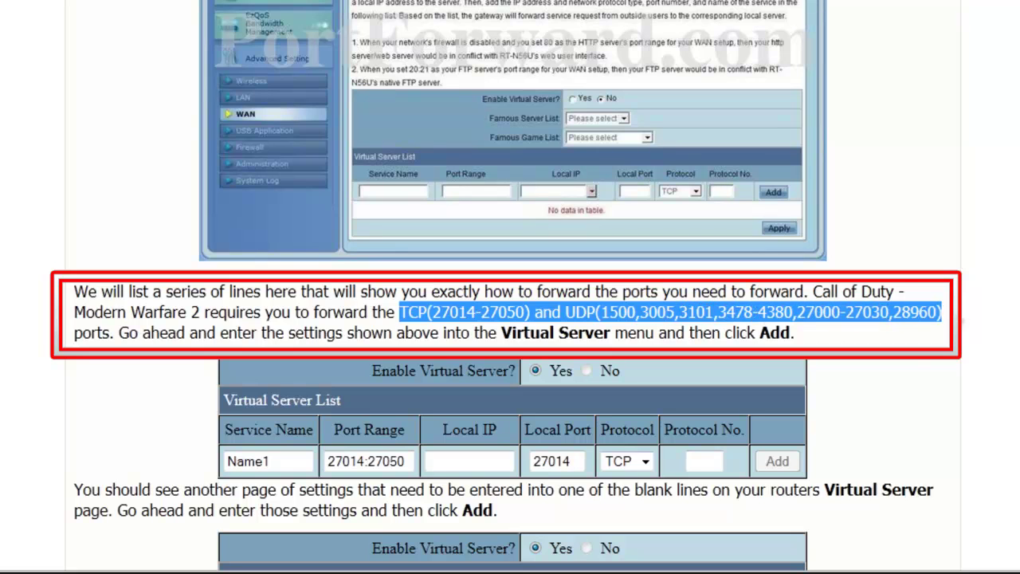
click(917, 363)
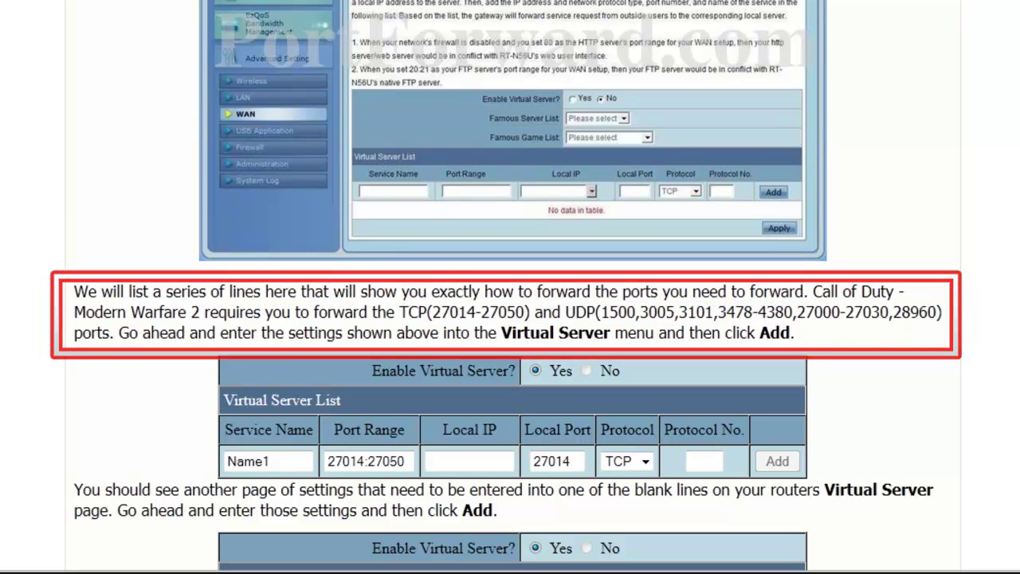